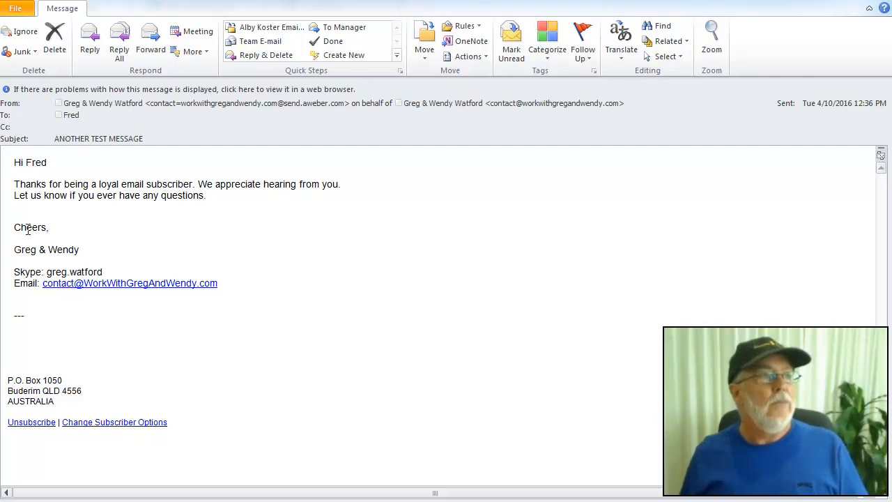
# - Compare the plain-text signature in the ANOTHER TEST MESSAGE email with the photo signature in the THIS IS A TEST EMAIL message
pyautogui.moveTo(16, 224); pyautogui.dragTo(214, 290)
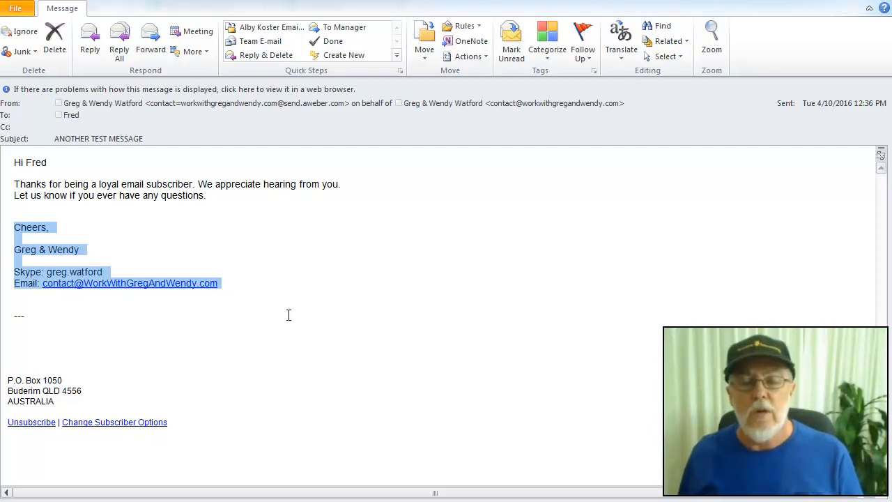
pyautogui.click(311, 299)
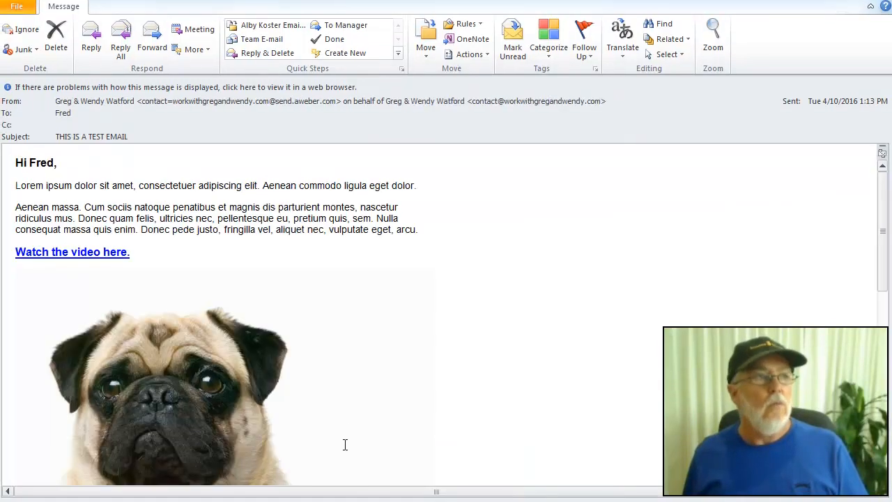
pyautogui.scroll(-5, 416, 367)
pyautogui.scroll(-7, 418, 368)
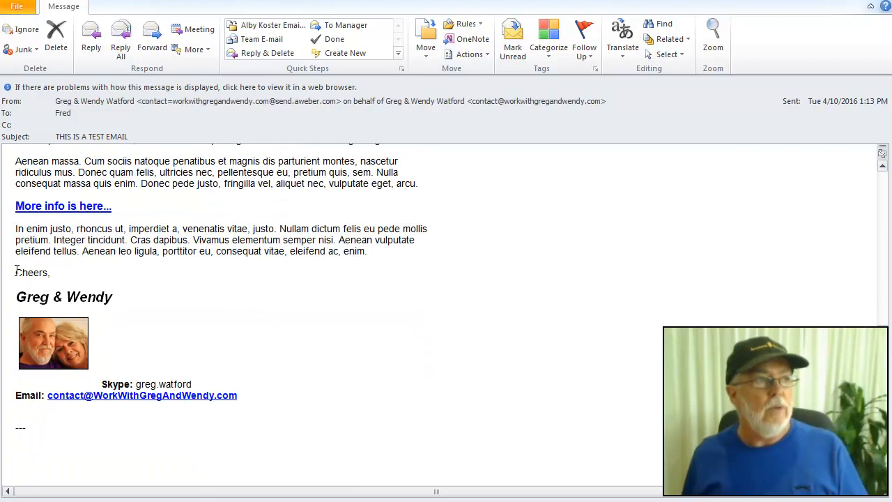
pyautogui.moveTo(18, 271)
pyautogui.mouseDown()
pyautogui.moveTo(202, 350)
pyautogui.moveTo(242, 393)
pyautogui.moveTo(313, 402)
pyautogui.mouseUp()
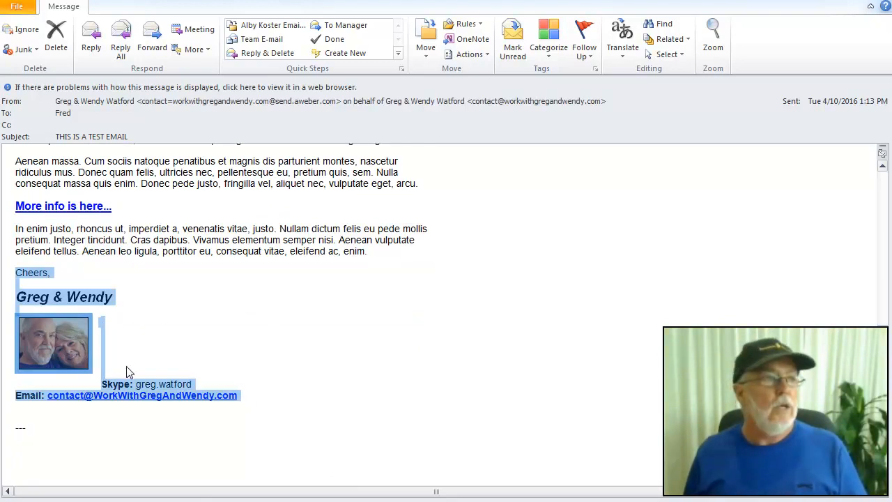
pyautogui.click(104, 296)
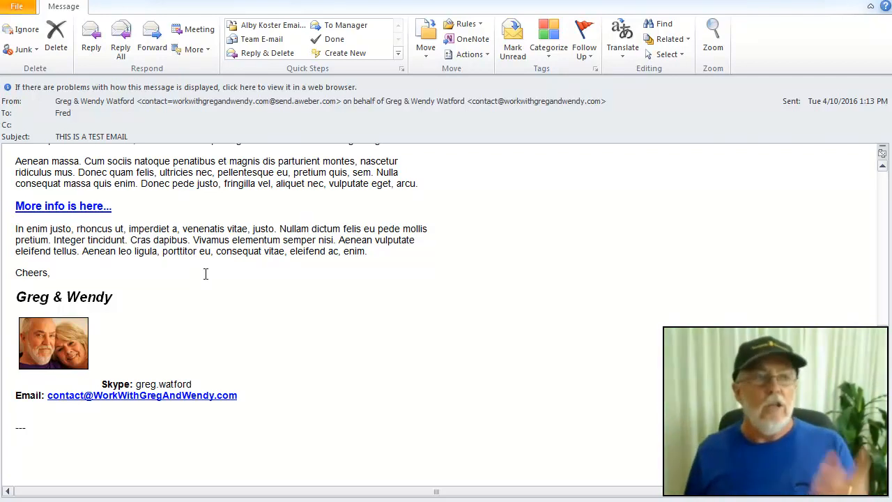
pyautogui.scroll(15, 285, 310)
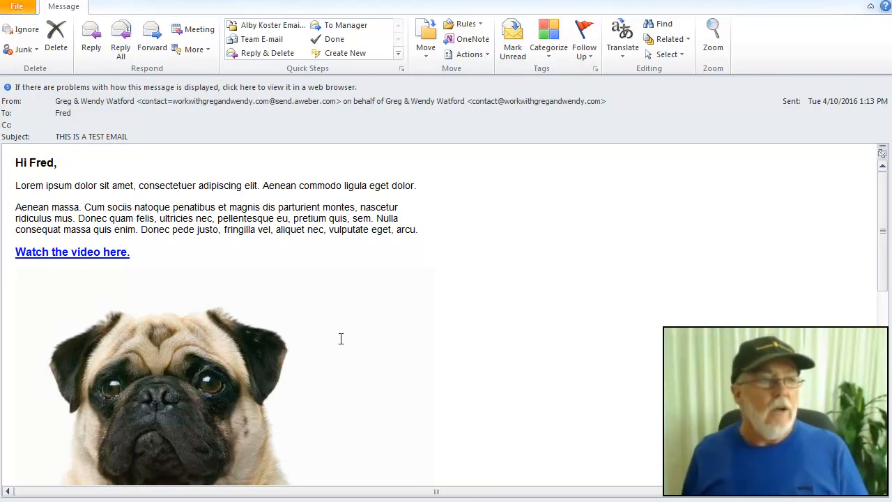
pyautogui.scroll(-12, 341, 339)
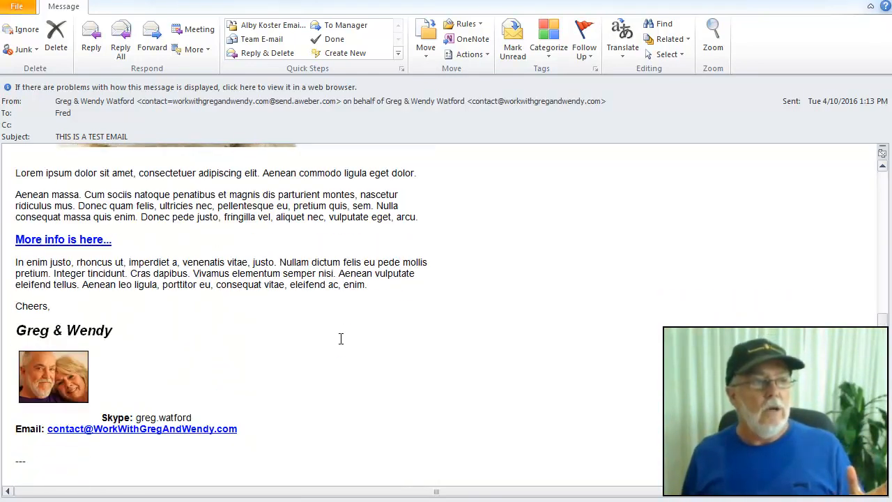
pyautogui.hotkey('alt', 'Tab')
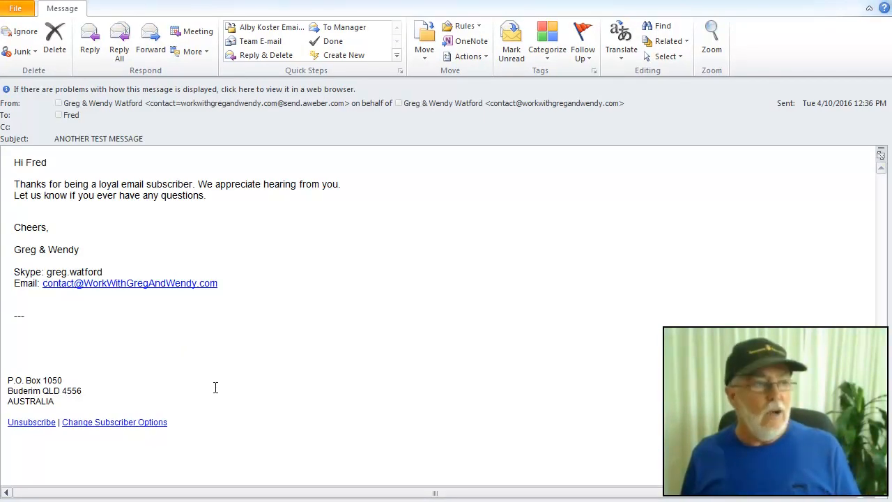
# - Switch to the AWeber message editor in Chrome and insert a blank line between the signature photo and the Skype line
pyautogui.moveTo(73, 501)
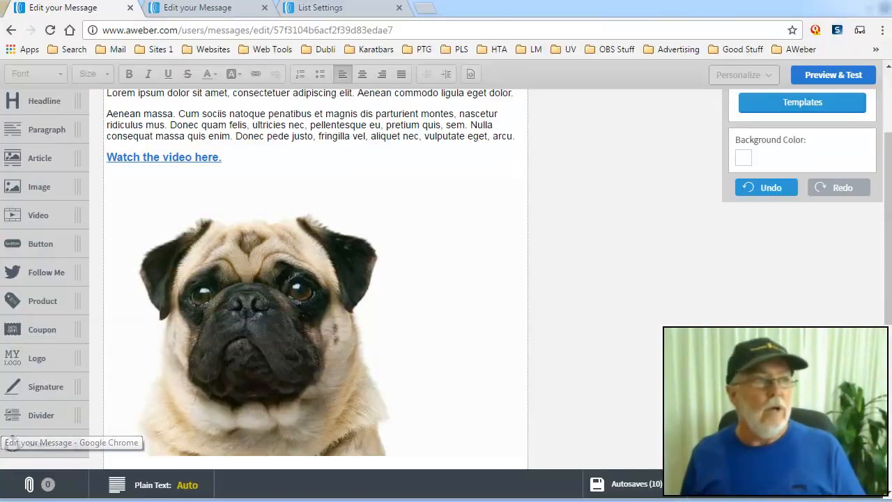
pyautogui.click(72, 501)
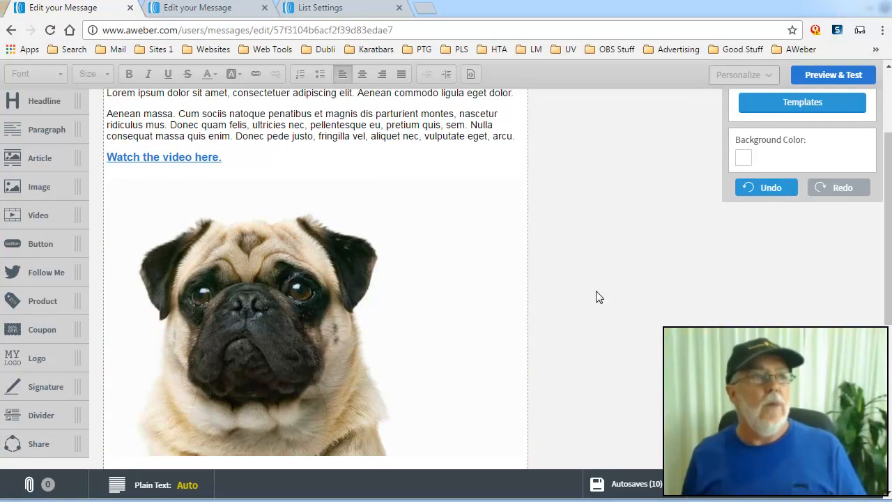
pyautogui.scroll(-5, 597, 296)
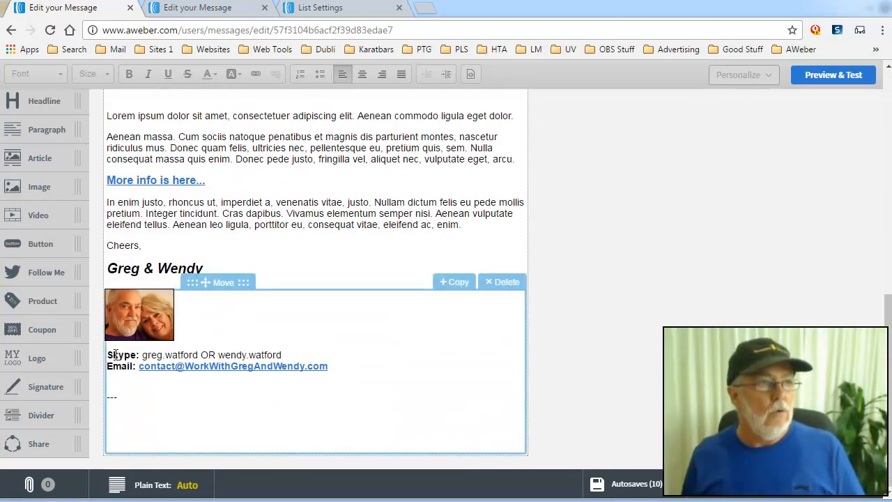
pyautogui.click(109, 354)
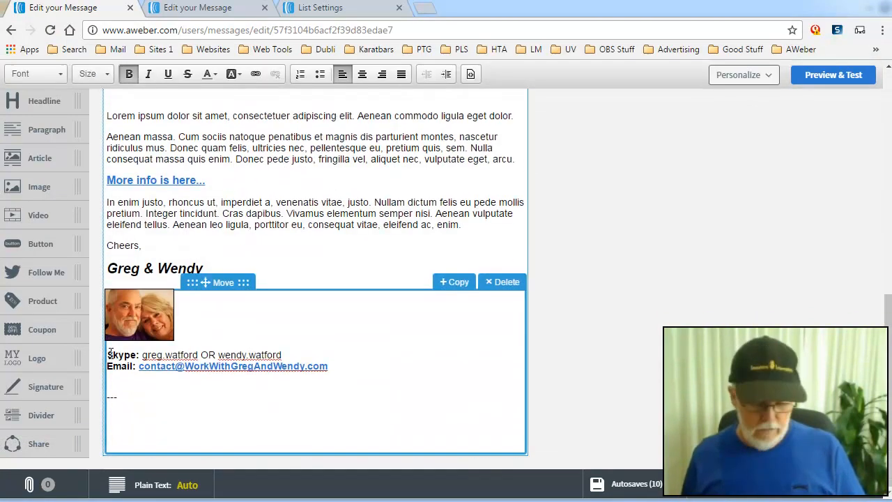
pyautogui.press('Return')
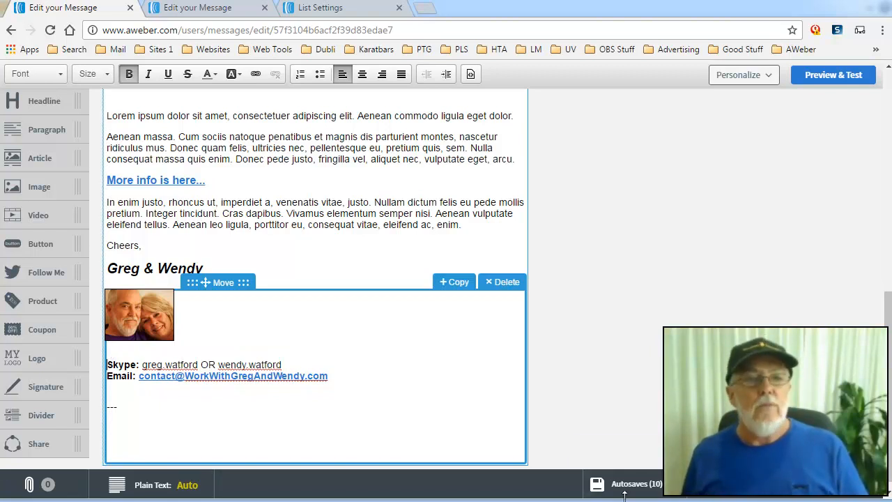
pyautogui.click(666, 421)
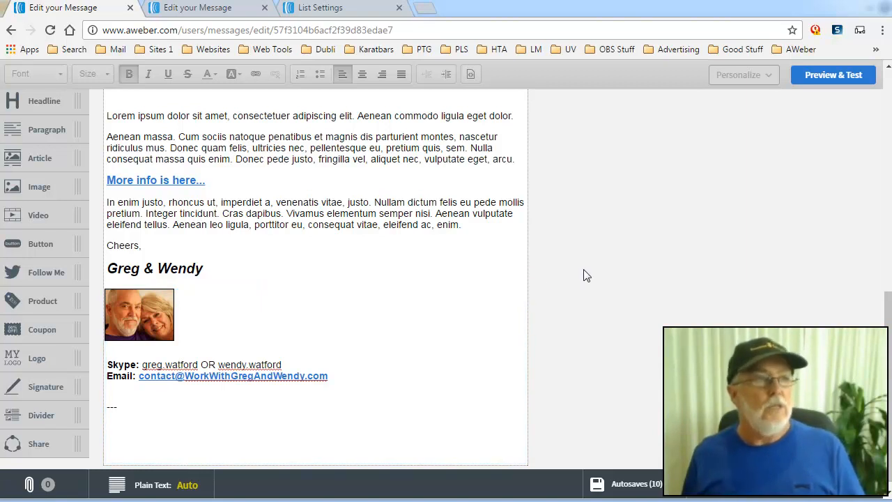
pyautogui.scroll(1, 585, 275)
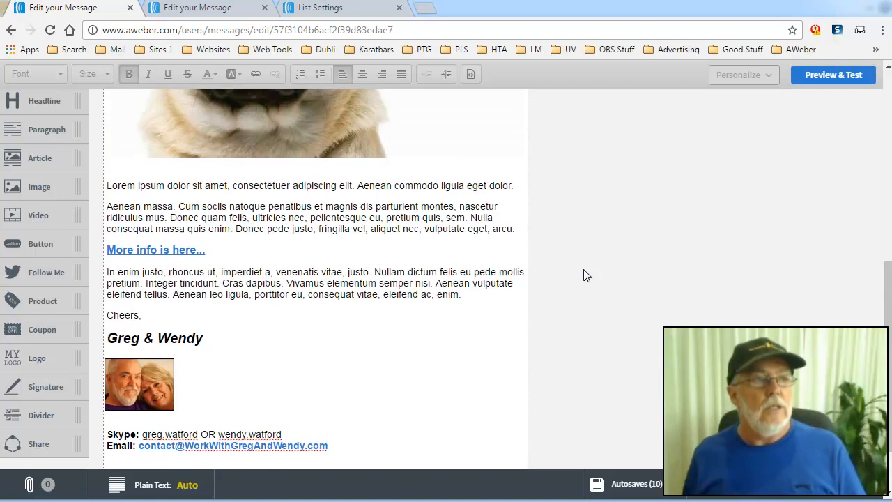
pyautogui.scroll(1, 584, 272)
# - Examine the {!firstname_fix} and {!signature} placeholders in the ANOTHER TEST MESSAGE draft
pyautogui.click(230, 12)
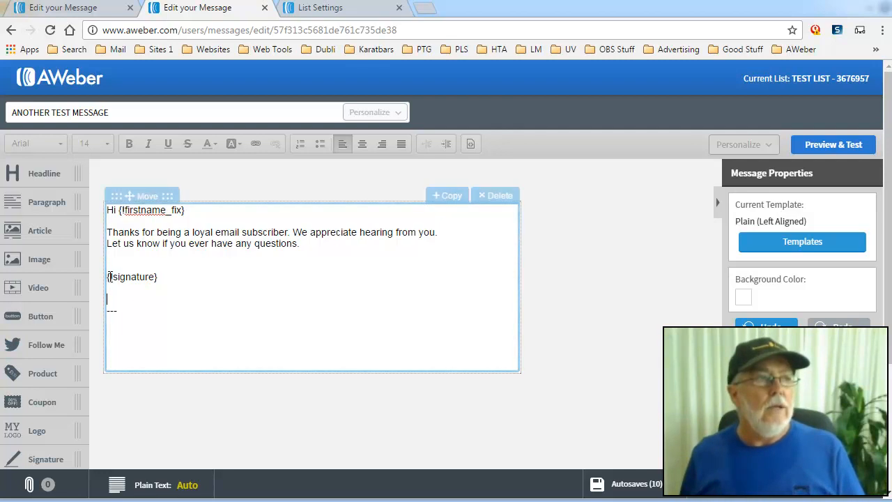
pyautogui.moveTo(120, 213); pyautogui.dragTo(186, 212)
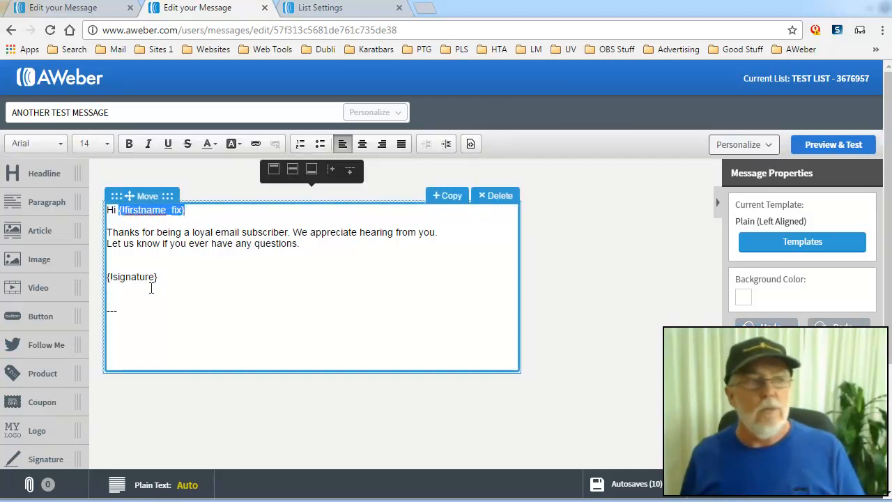
pyautogui.moveTo(108, 277); pyautogui.dragTo(165, 276)
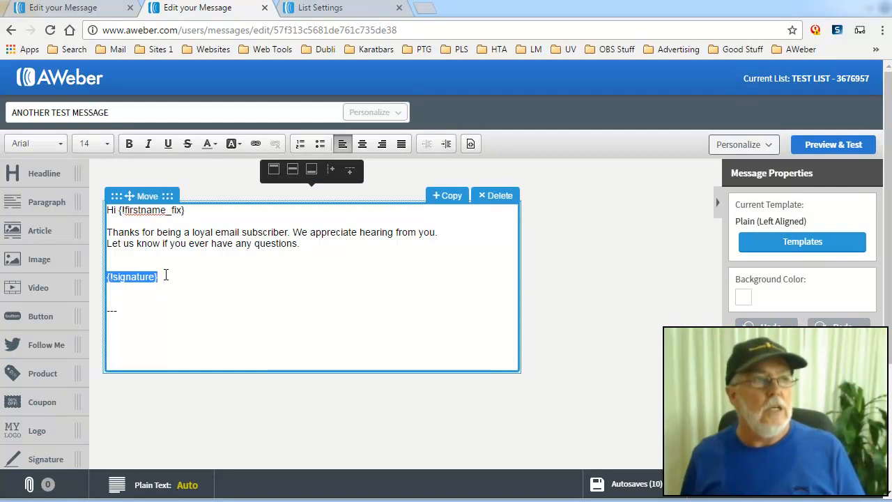
pyautogui.click(209, 300)
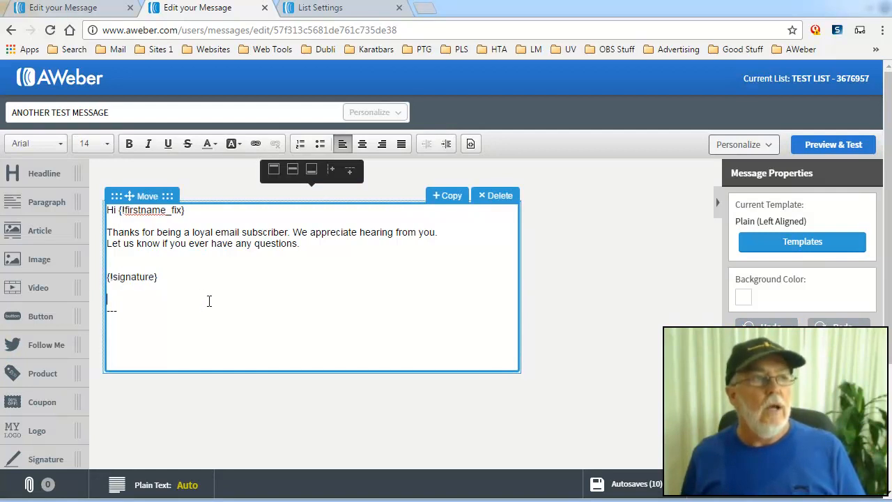
# - Delete the {!signature} placeholder from the ANOTHER TEST MESSAGE draft and reinsert it from the personalization snippets
pyautogui.click(769, 148)
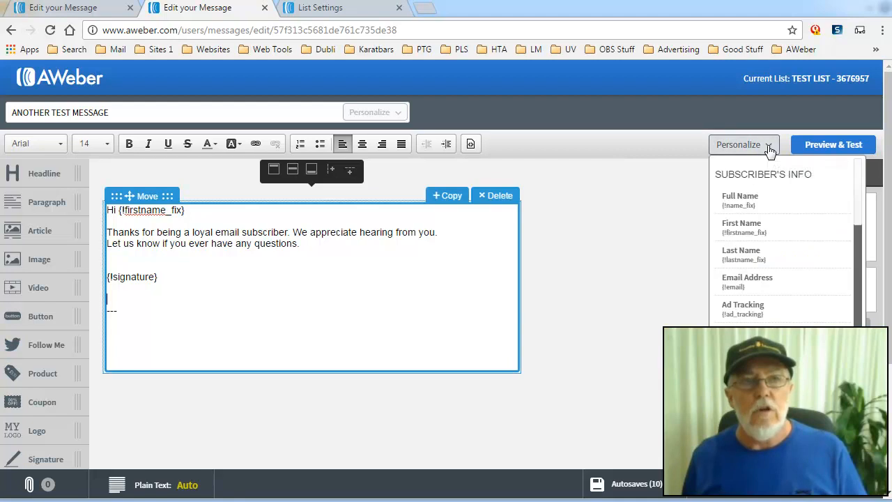
pyautogui.moveTo(170, 278); pyautogui.dragTo(108, 277)
pyautogui.press('Delete')
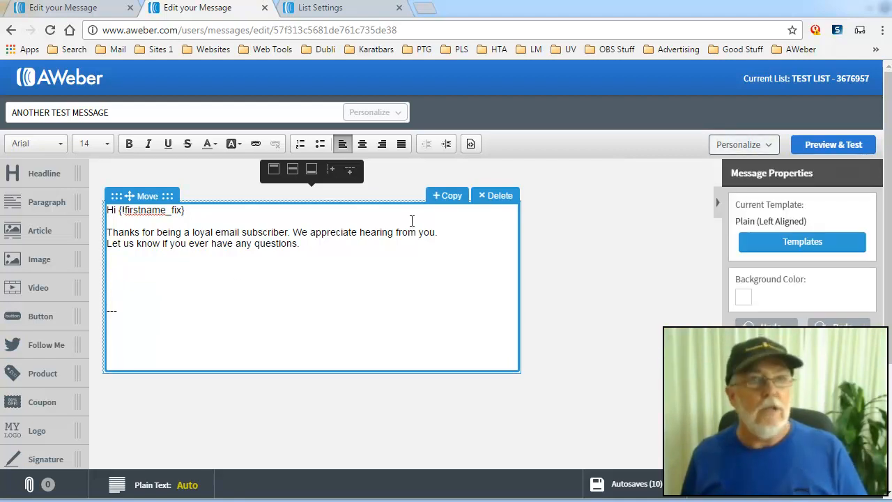
pyautogui.click(764, 145)
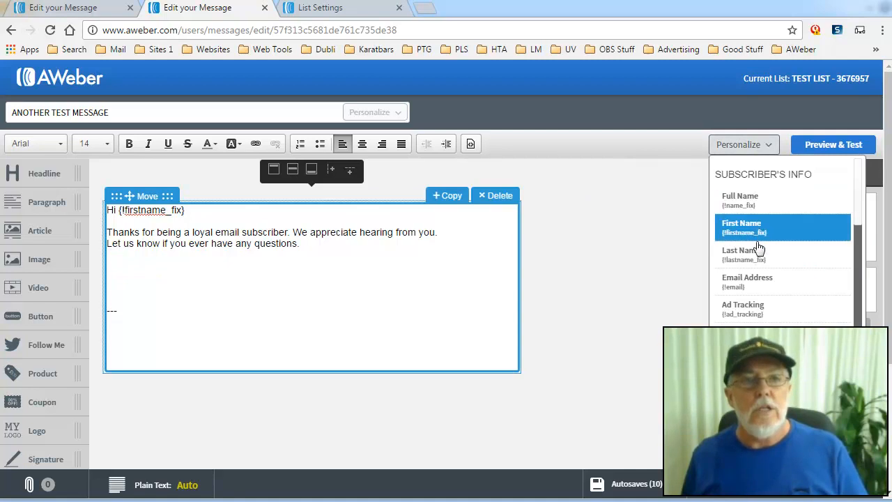
pyautogui.scroll(-1, 756, 237)
pyautogui.scroll(-4, 758, 247)
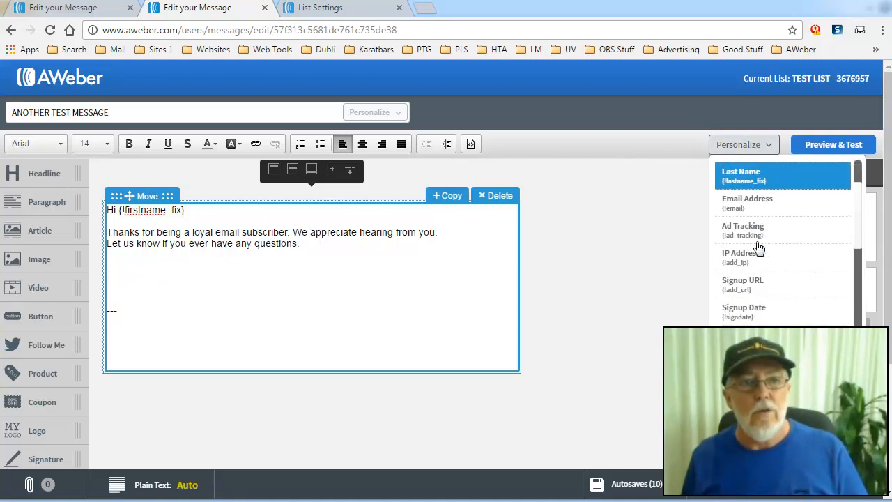
pyautogui.scroll(-1, 759, 248)
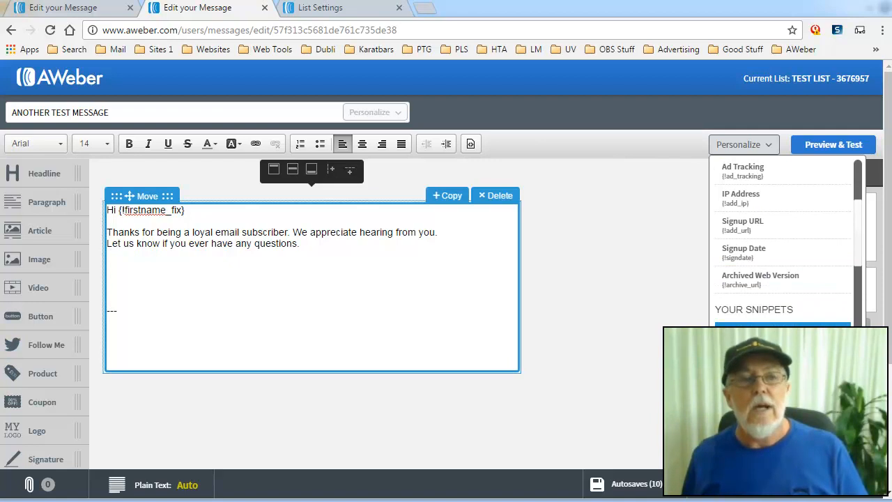
pyautogui.click(780, 332)
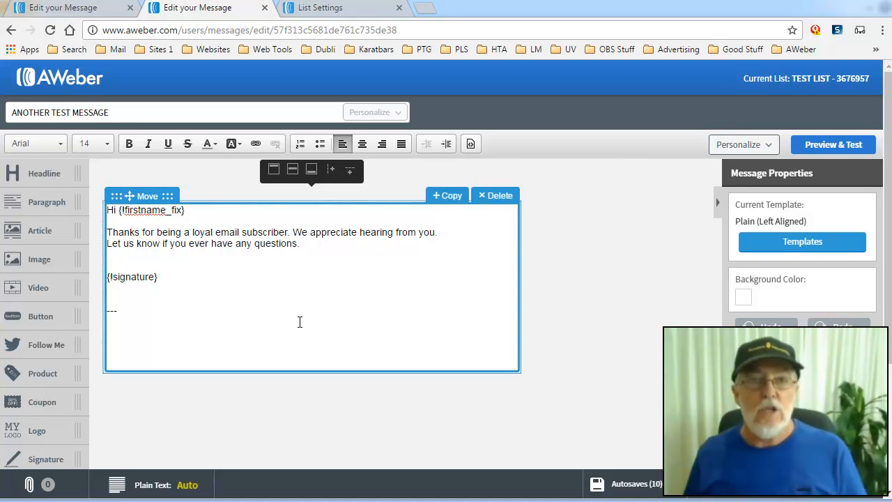
# - Examine the Email Signature text under Personalize Your List in the list settings of TEST LIST
pyautogui.click(327, 11)
pyautogui.scroll(5, 191, 232)
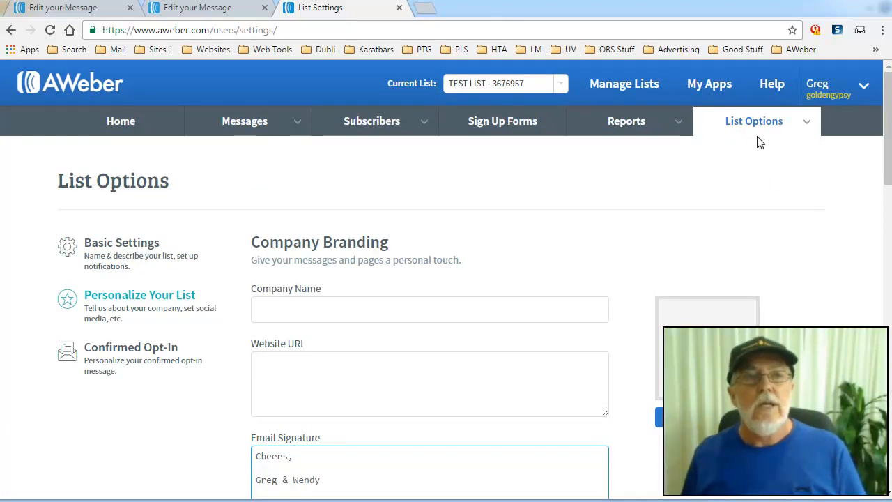
pyautogui.moveTo(767, 126)
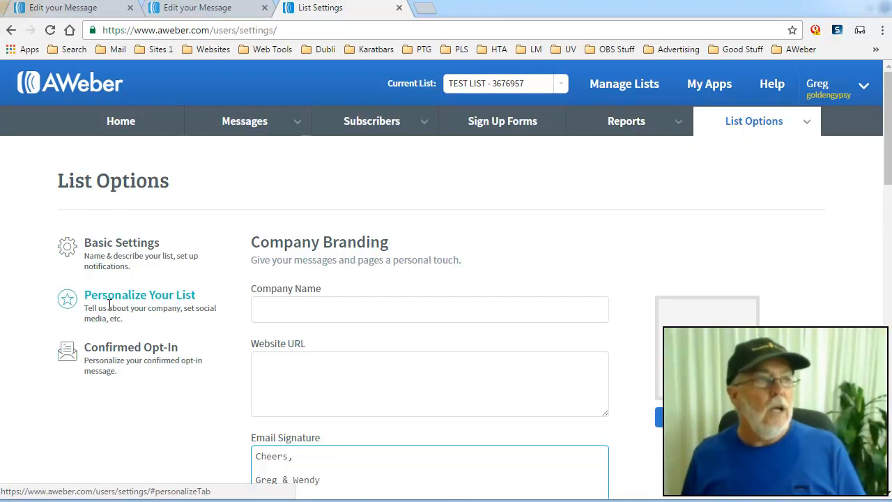
pyautogui.scroll(-4, 155, 328)
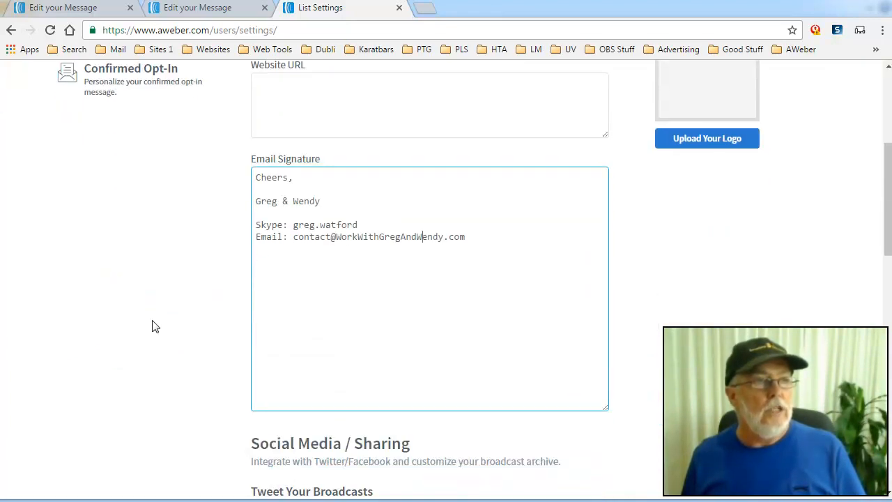
pyautogui.moveTo(255, 177); pyautogui.dragTo(507, 242)
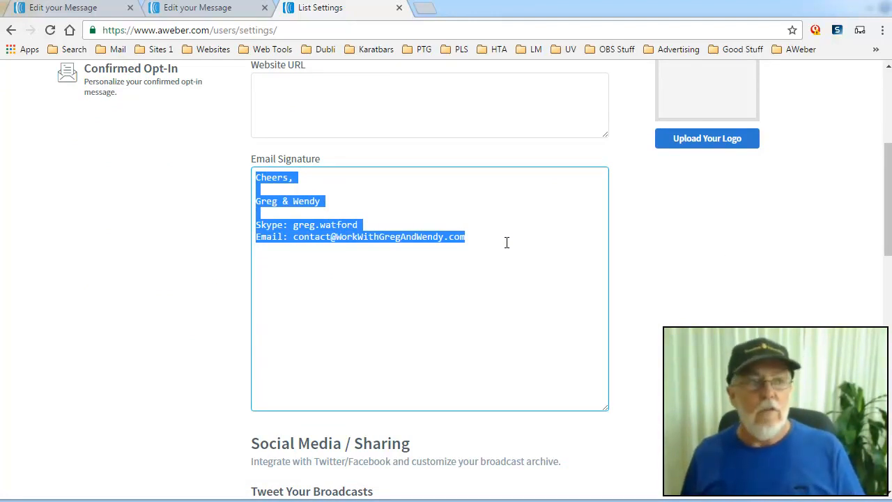
pyautogui.click(480, 272)
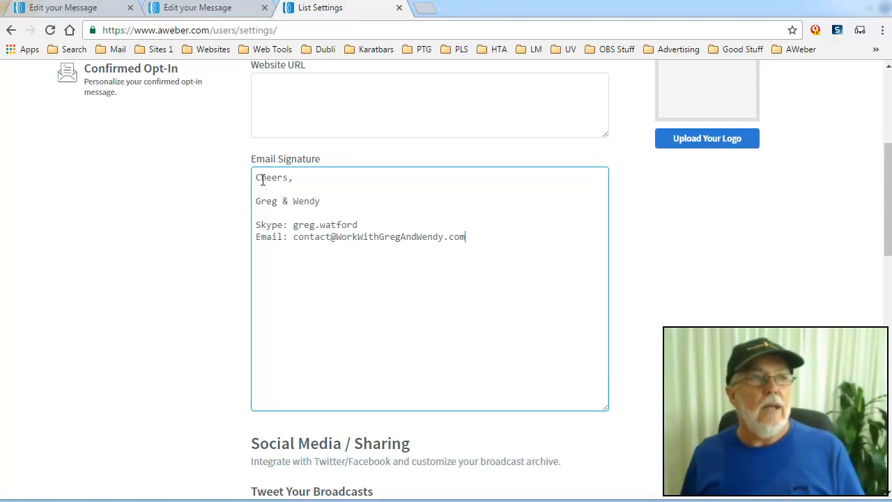
pyautogui.moveTo(257, 177)
pyautogui.mouseDown()
pyautogui.moveTo(448, 259)
pyautogui.moveTo(473, 261)
pyautogui.mouseUp()
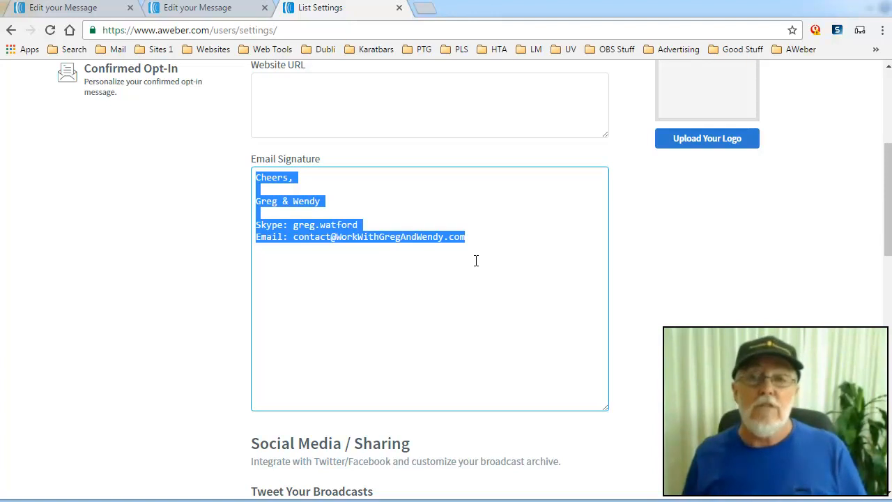
pyautogui.click(456, 272)
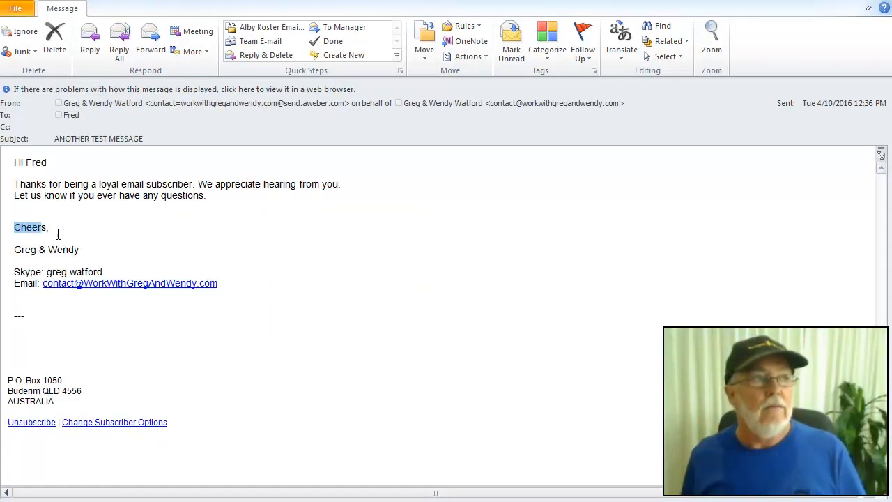
# - Compare the signature in the received ANOTHER TEST MESSAGE email with the Email Signature text in the list settings
pyautogui.moveTo(15, 224); pyautogui.dragTo(275, 300)
pyautogui.click(315, 336)
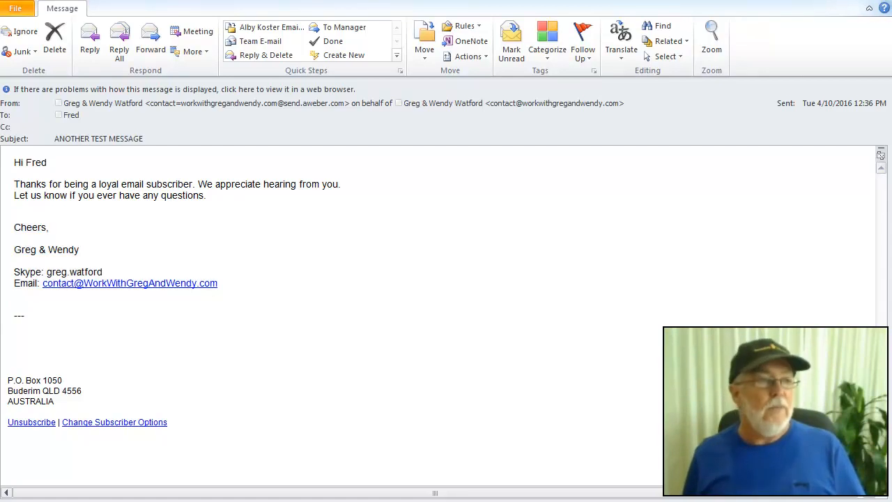
pyautogui.hotkey('alt', 'Tab')
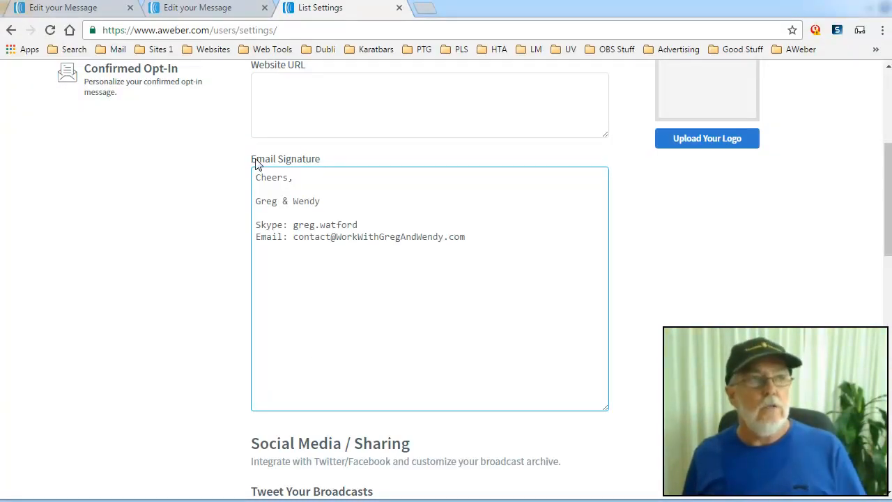
pyautogui.scroll(5, 381, 305)
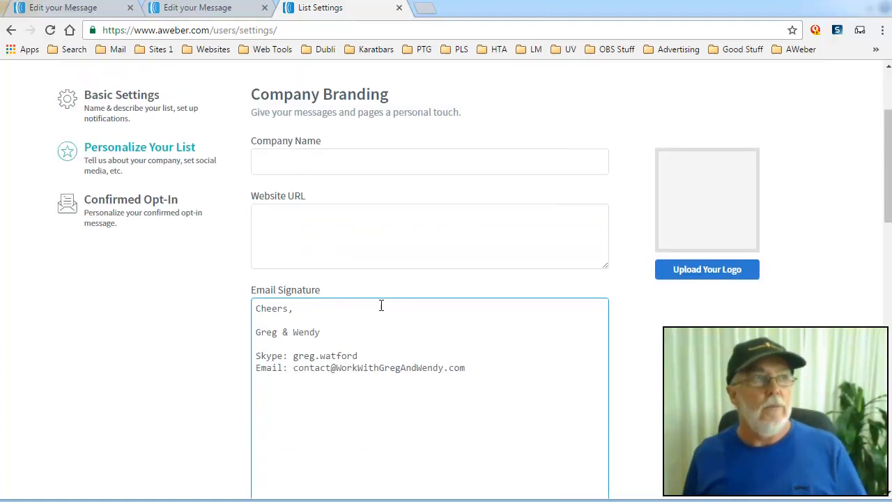
# - Switch to the Best Online WYSIWYG HTML Editor at bestonlinehtmleditor.com and place the cursor in its empty editing area
pyautogui.click(381, 306)
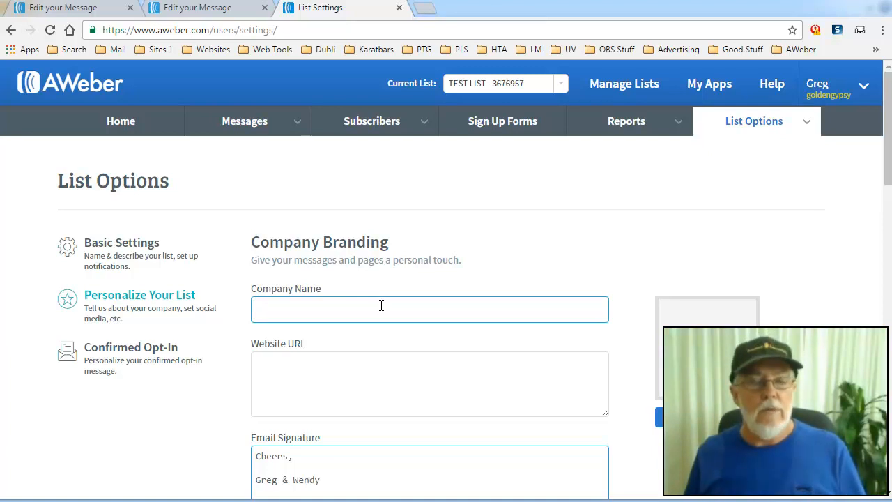
pyautogui.press('Tab')
pyautogui.hotkey('alt', 'Tab')
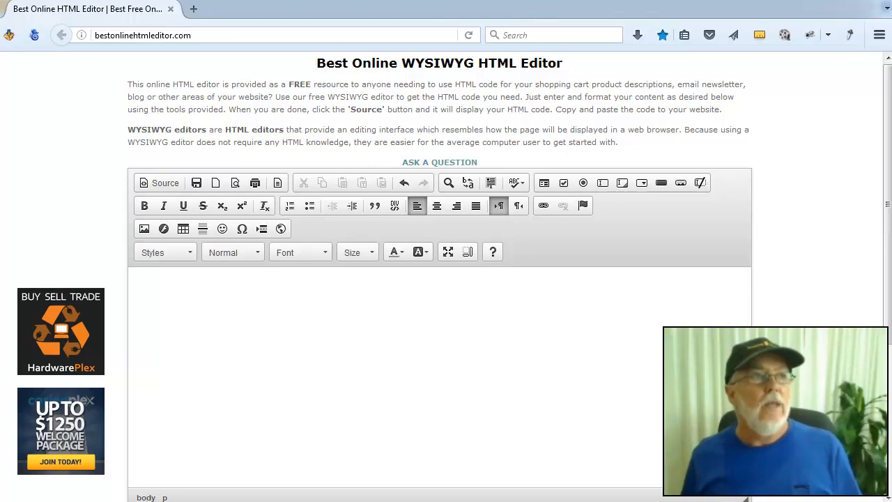
pyautogui.moveTo(195, 32); pyautogui.dragTo(97, 35)
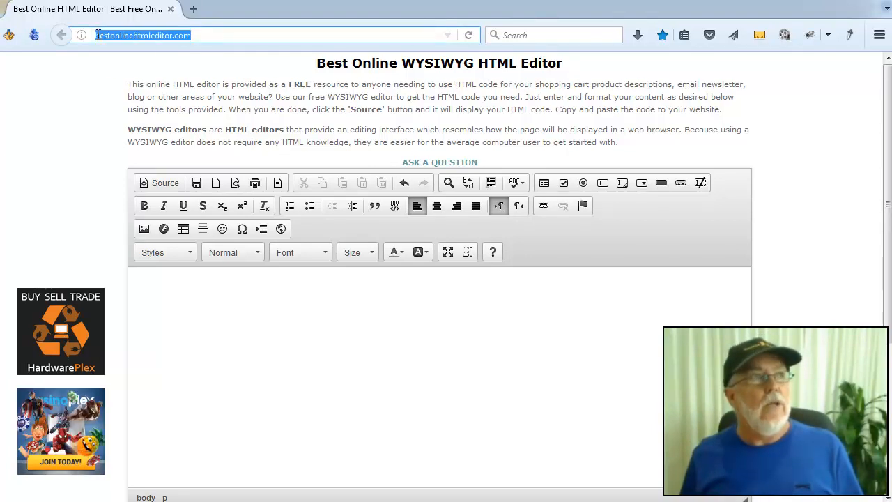
pyautogui.click(79, 131)
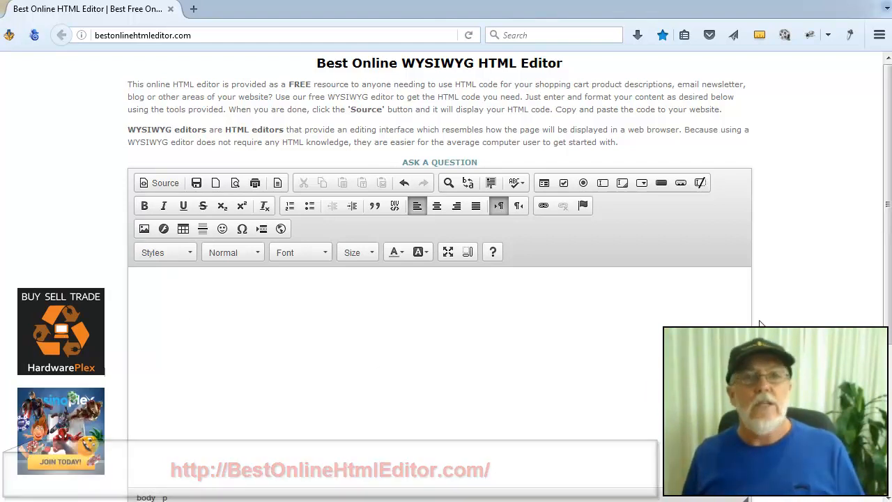
pyautogui.scroll(-3, 457, 391)
pyautogui.scroll(3, 811, 307)
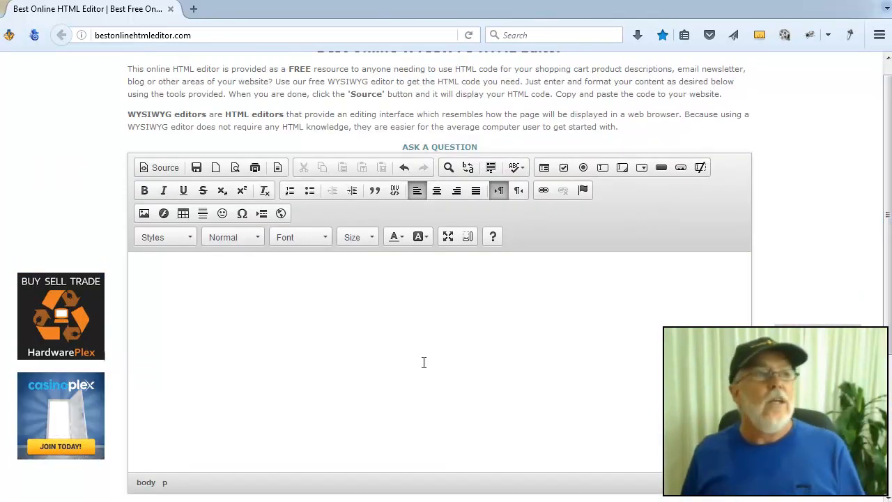
pyautogui.click(172, 278)
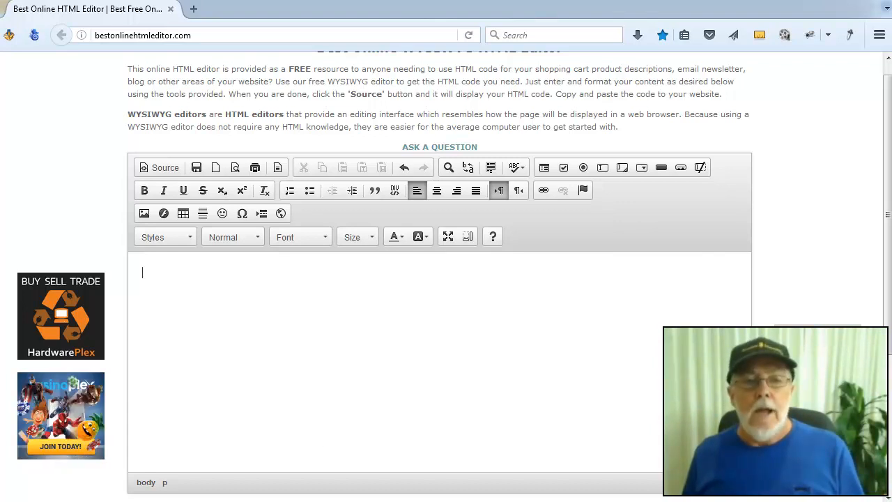
# - Copy the complete plain-text signature from the text file and paste it into the online HTML editor
pyautogui.click(655, 485)
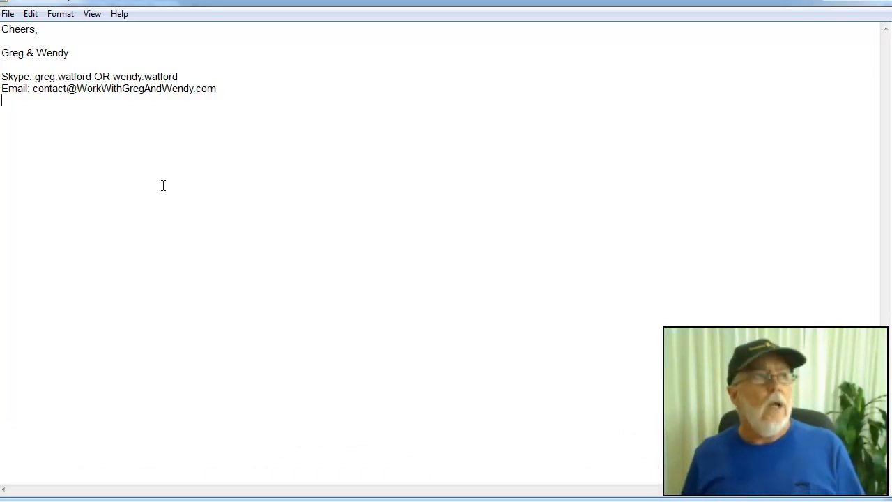
pyautogui.moveTo(2, 26); pyautogui.dragTo(235, 97)
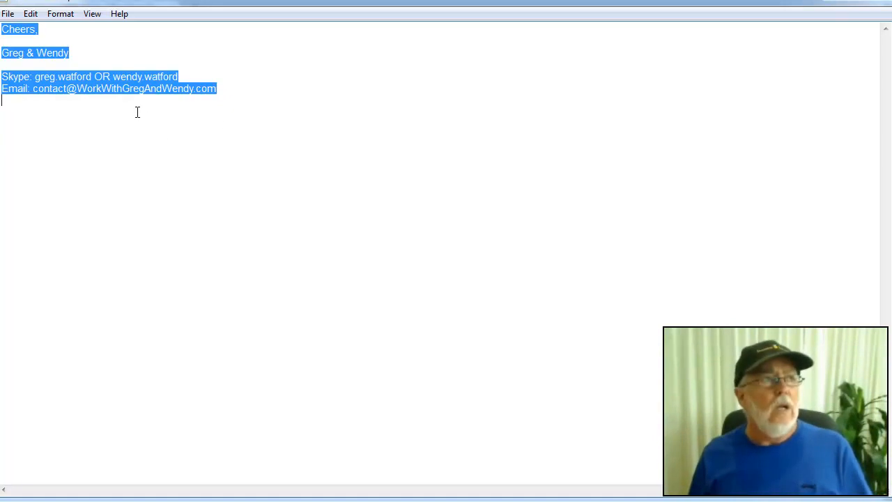
pyautogui.click(168, 133)
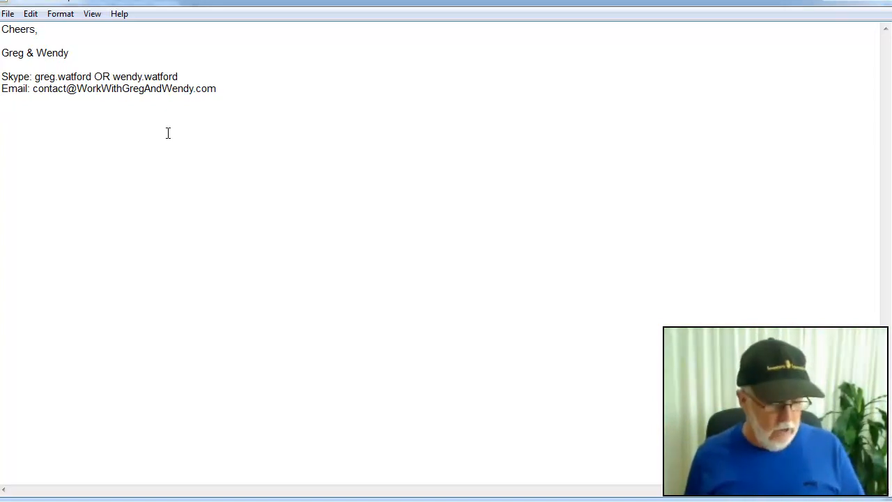
pyautogui.hotkey('ctrl', 'a')
pyautogui.hotkey('ctrl', 'c')
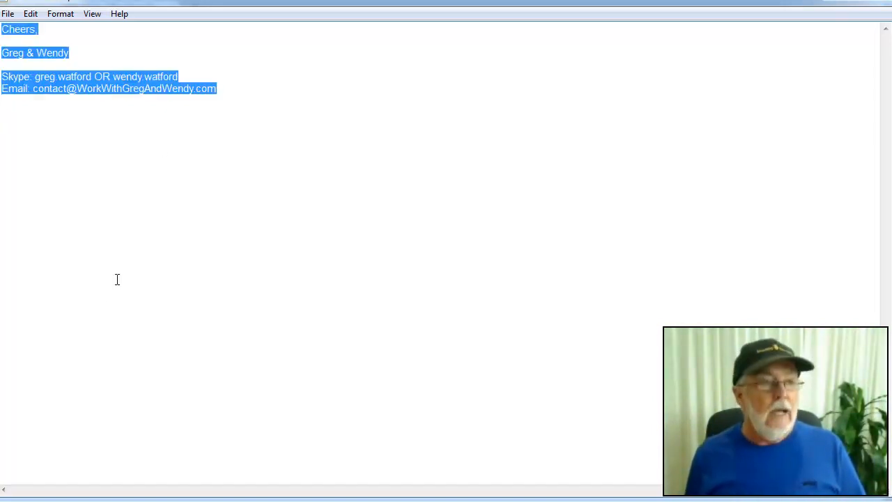
pyautogui.click(65, 495)
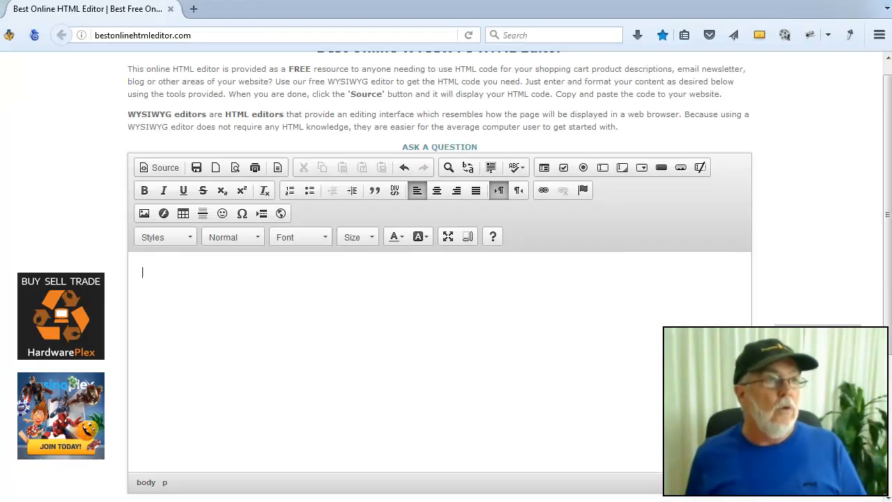
pyautogui.click(220, 309)
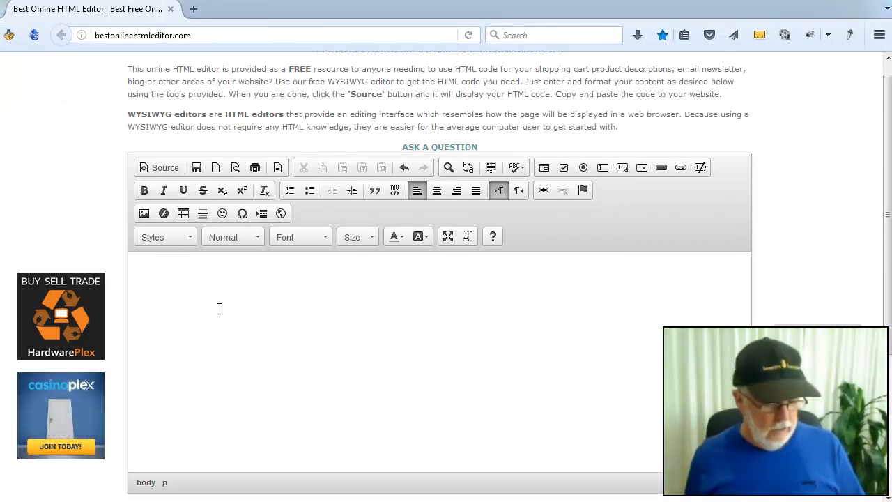
pyautogui.hotkey('ctrl', 'v')
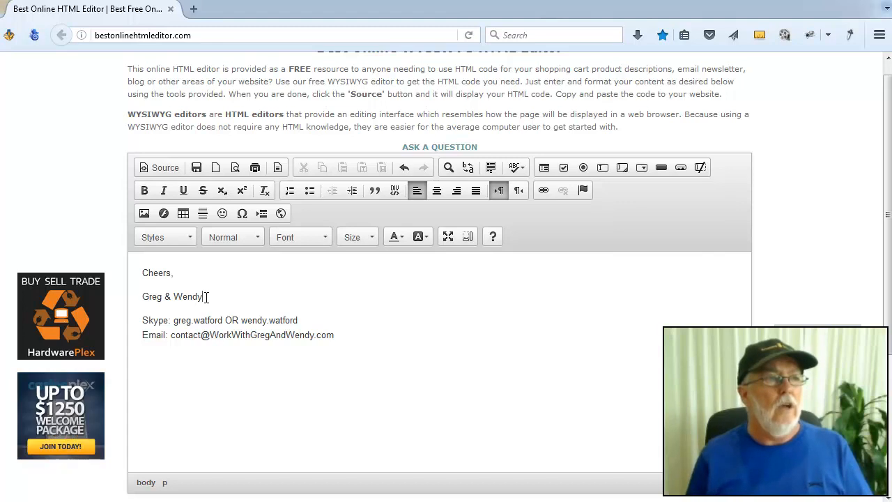
# - Format the whole signature in the HTML editor as Arial, size 14
pyautogui.hotkey('ctrl', 'a')
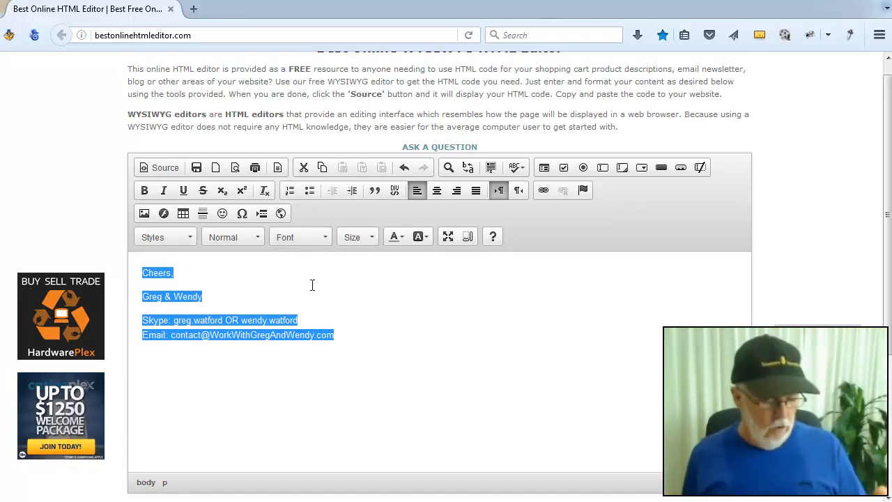
pyautogui.click(295, 236)
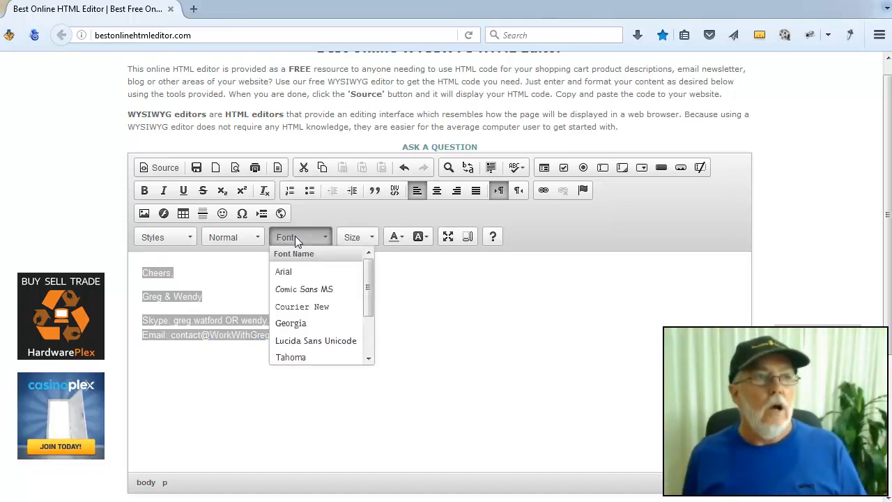
pyautogui.click(292, 272)
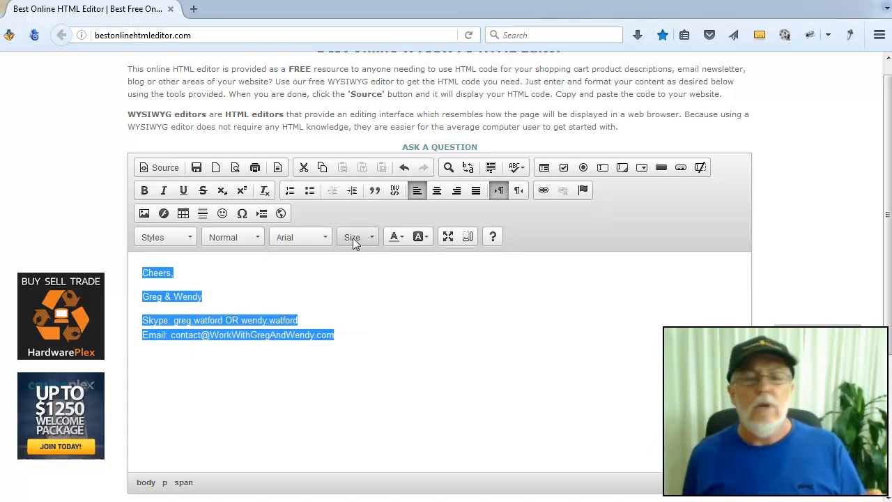
pyautogui.click(352, 238)
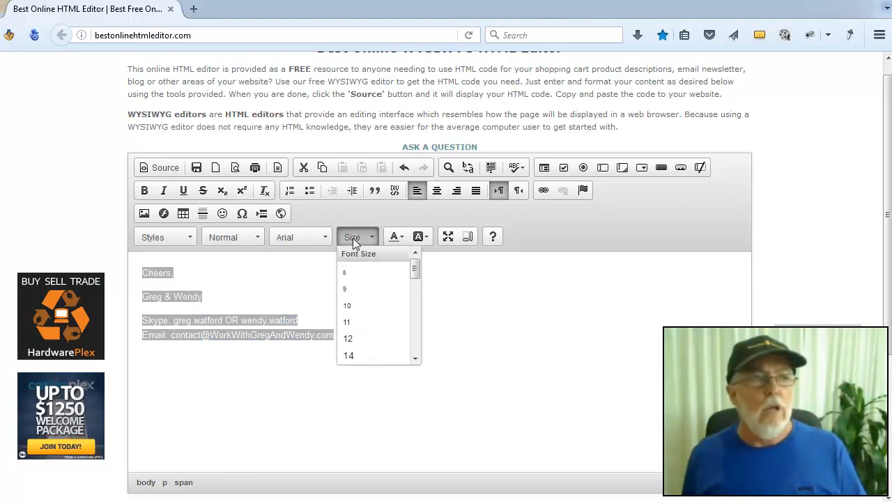
pyautogui.click(349, 355)
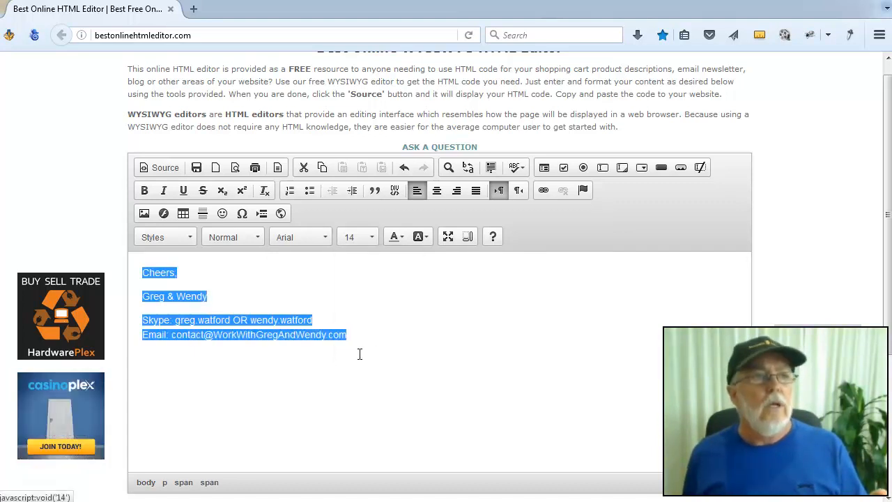
pyautogui.click(405, 323)
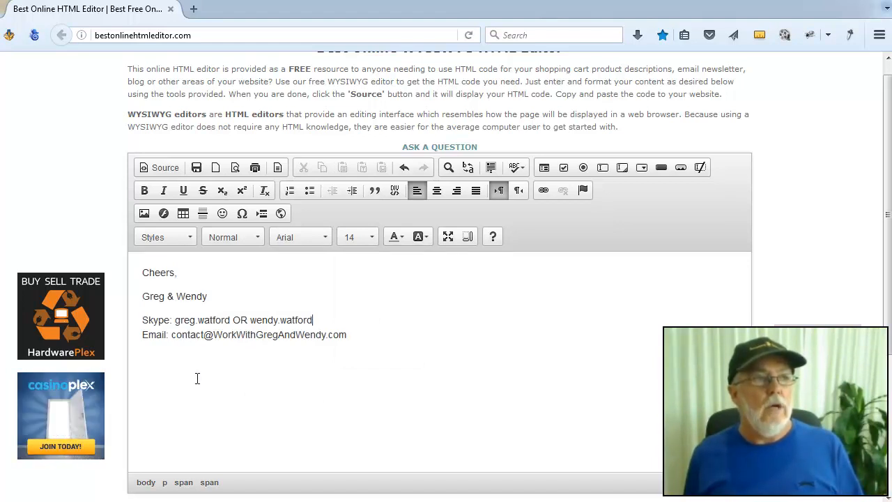
# - Insert two blank lines between the names and the Skype line, and place the cursor on the first one
pyautogui.click(213, 297)
pyautogui.press('Return')
pyautogui.press('Return')
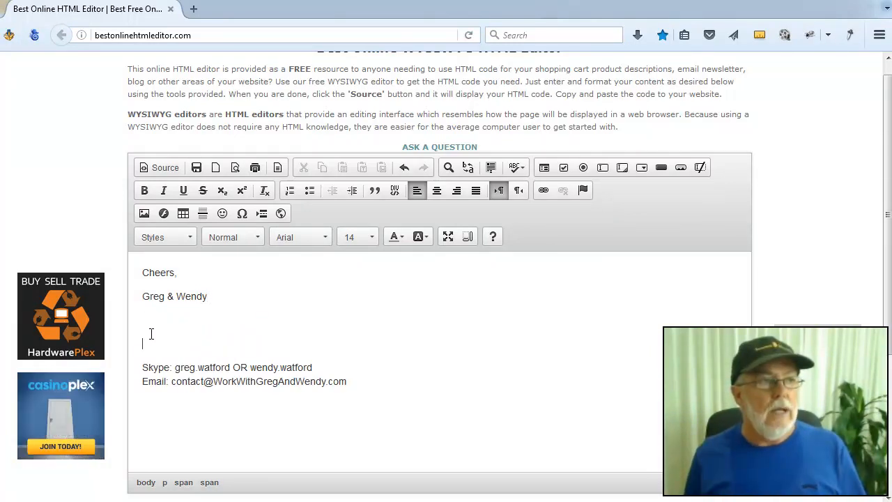
pyautogui.click(145, 329)
# - Examine the formatted signature with the photo at the end of the THIS IS A TEST EMAIL draft in AWeber
pyautogui.hotkey('alt', 'Tab')
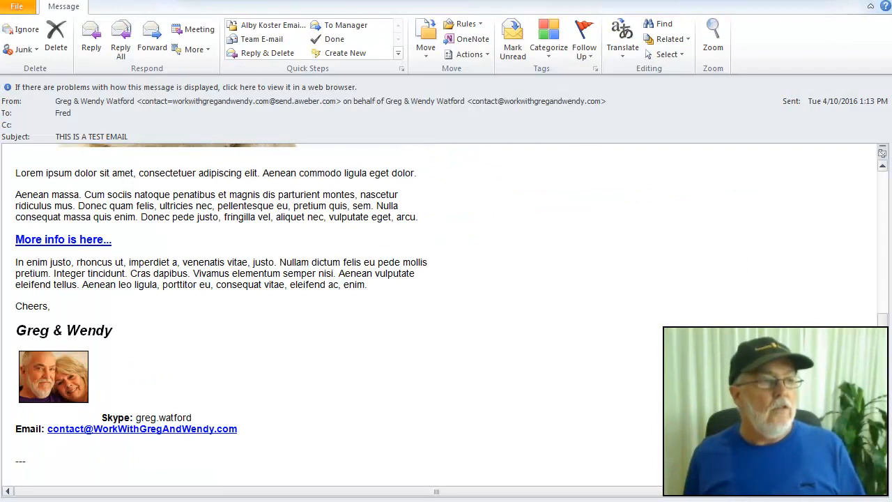
pyautogui.moveTo(50, 500)
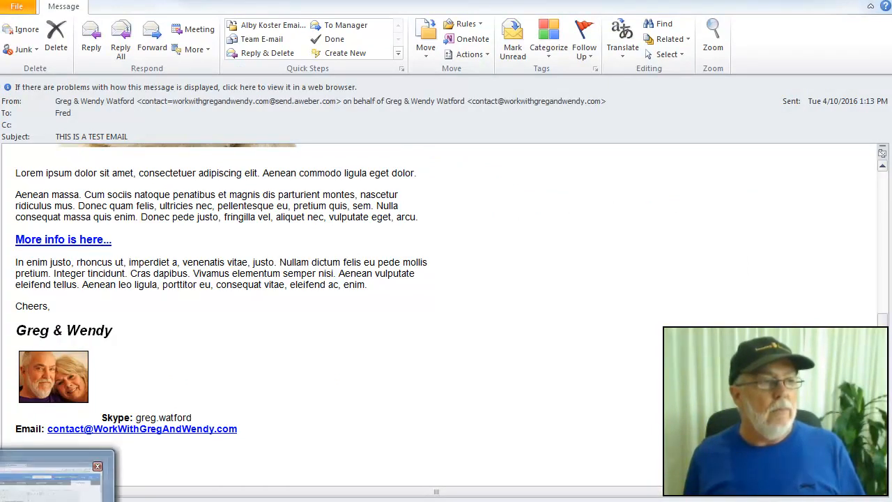
pyautogui.click(52, 481)
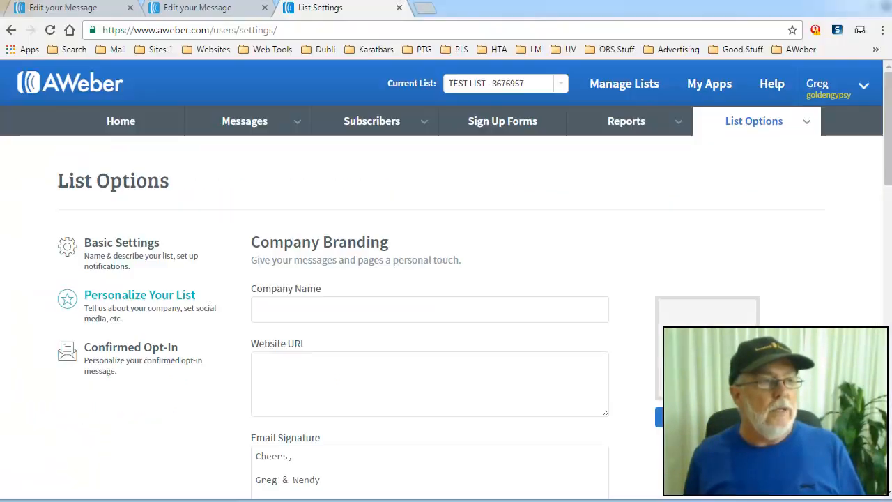
pyautogui.click(97, 10)
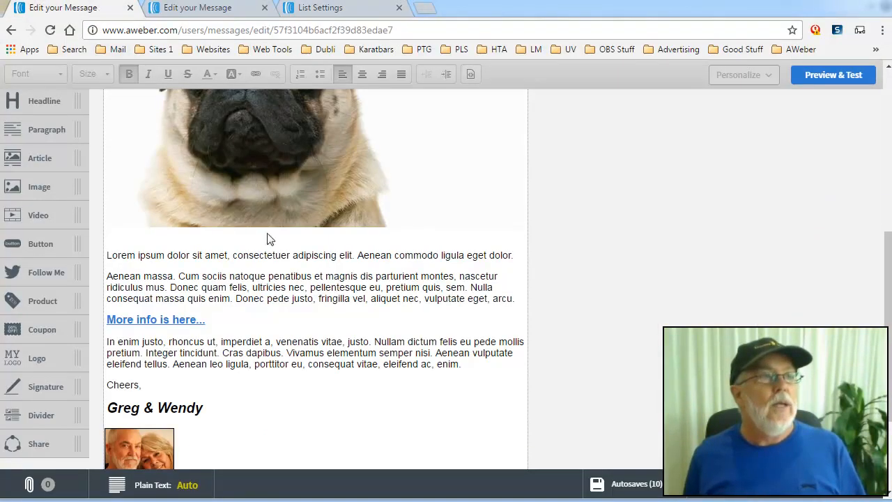
pyautogui.scroll(-4, 294, 254)
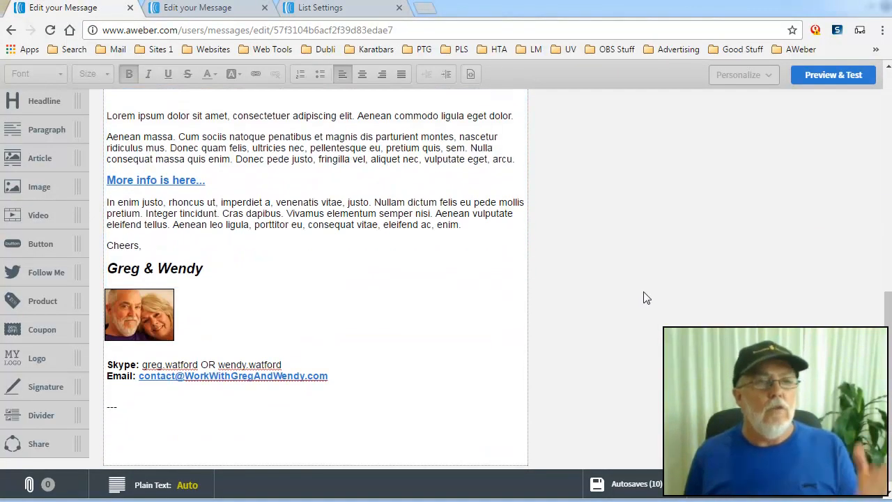
pyautogui.scroll(6, 646, 298)
pyautogui.scroll(-3, 647, 298)
pyautogui.scroll(3, 646, 298)
pyautogui.scroll(2, 647, 297)
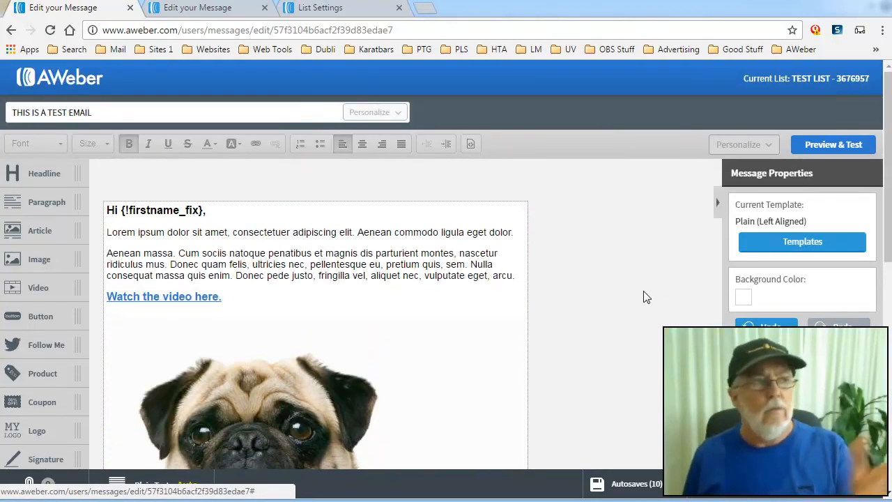
pyautogui.scroll(-2, 647, 298)
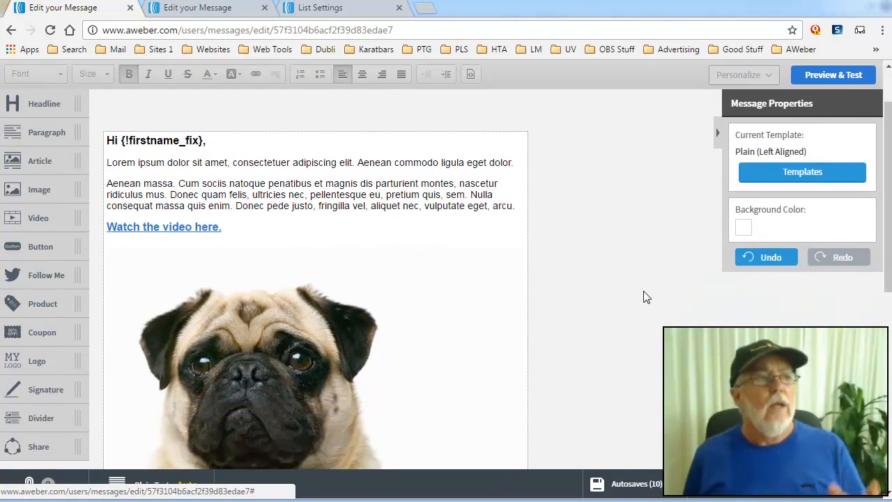
pyautogui.scroll(-7, 647, 297)
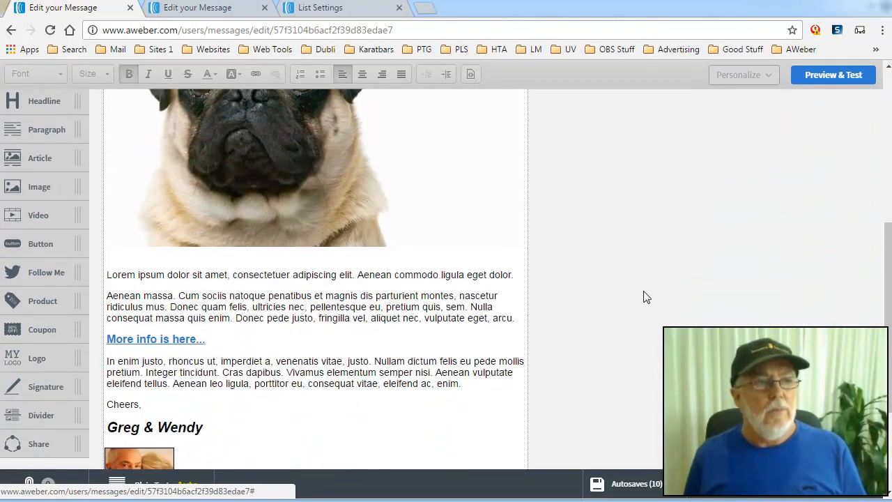
pyautogui.moveTo(189, 304)
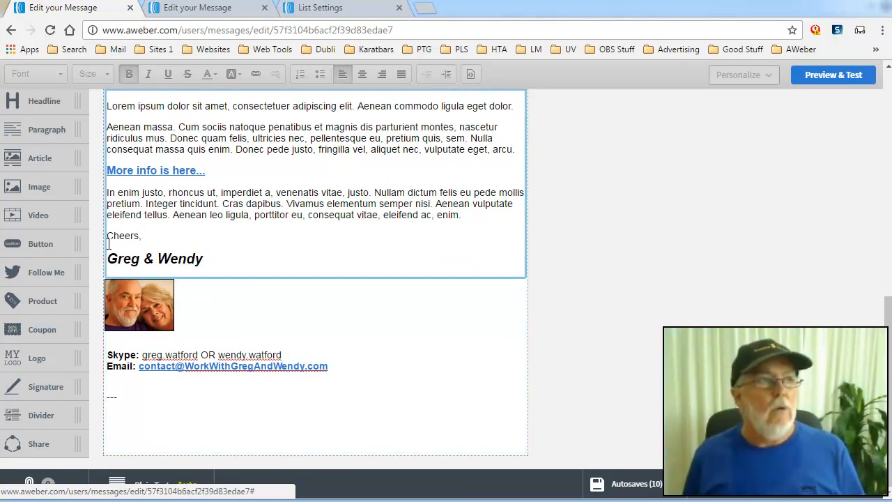
pyautogui.moveTo(108, 235); pyautogui.dragTo(221, 253)
pyautogui.click(209, 258)
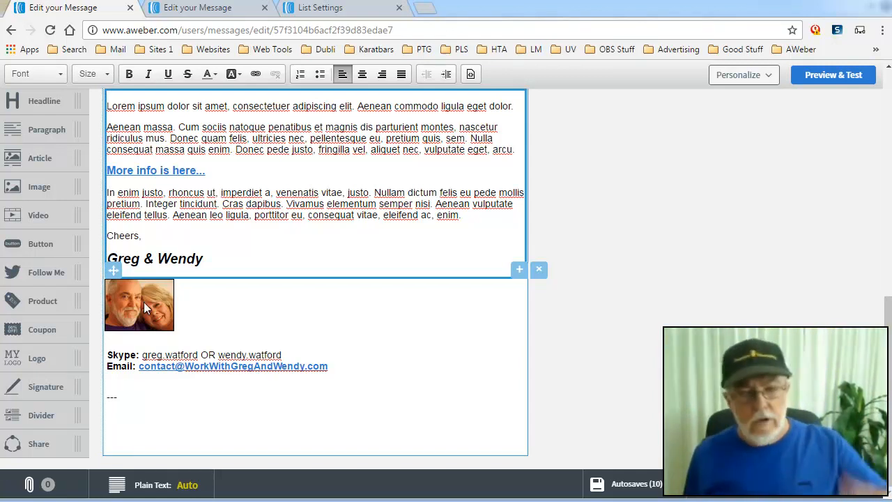
# - Inspect the signature photo in the AWeber draft and copy its hosted image URL from the src attribute
pyautogui.rightClick(143, 307)
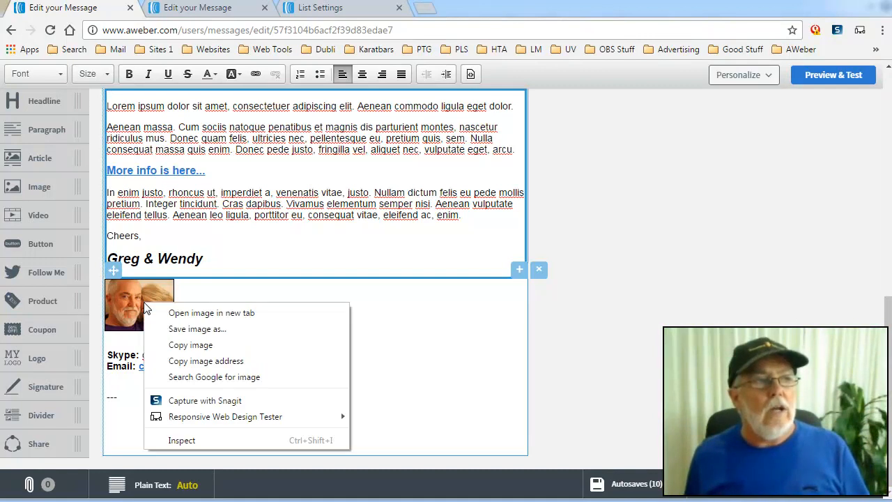
pyautogui.click(182, 440)
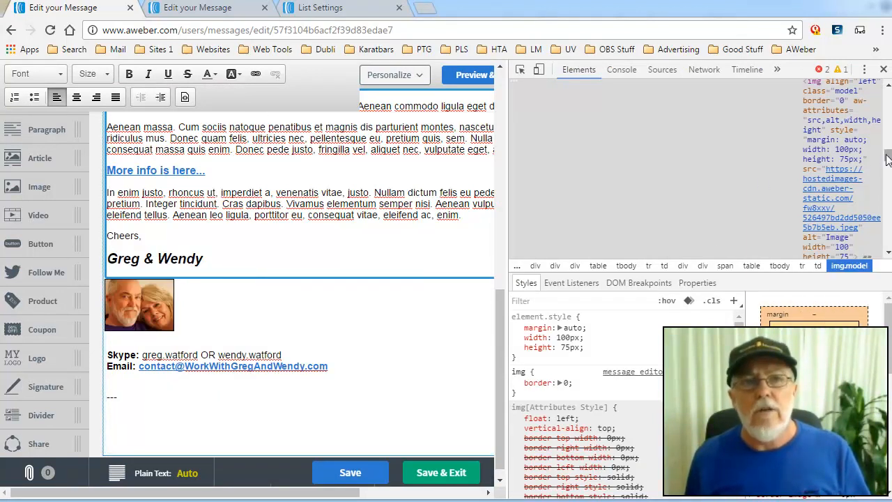
pyautogui.scroll(-10, 696, 168)
pyautogui.moveTo(889, 200); pyautogui.dragTo(891, 160)
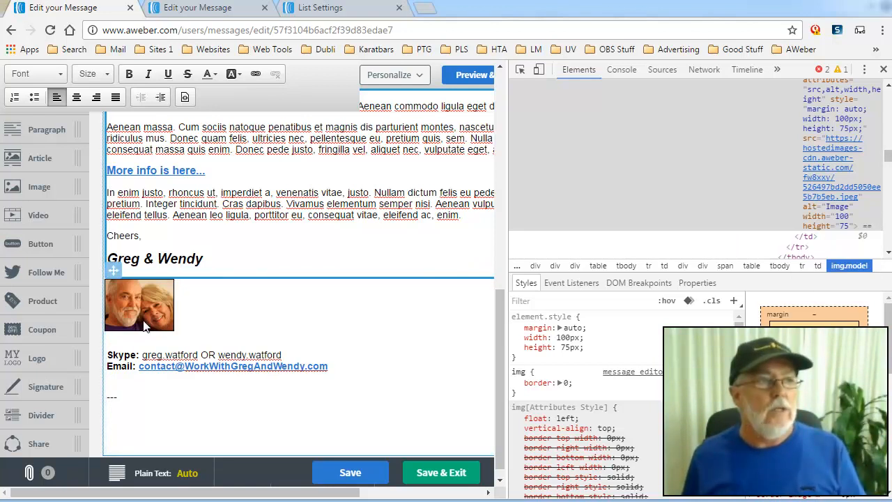
pyautogui.moveTo(839, 168)
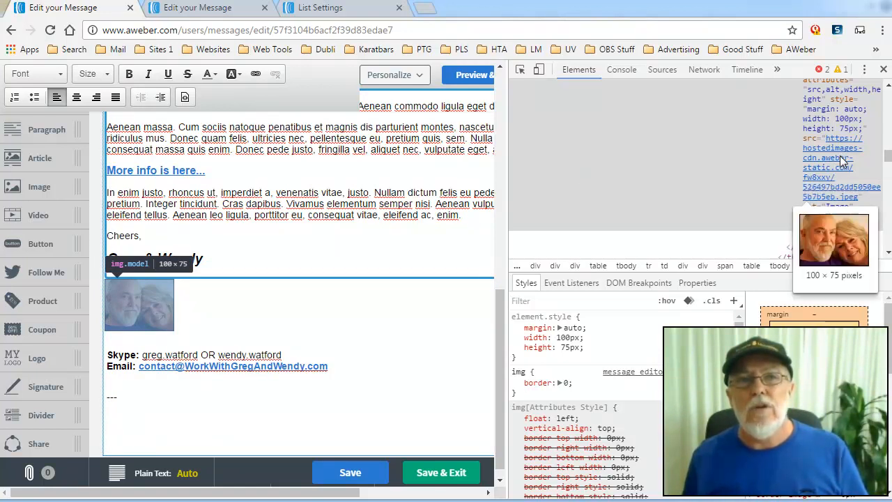
pyautogui.doubleClick(840, 159)
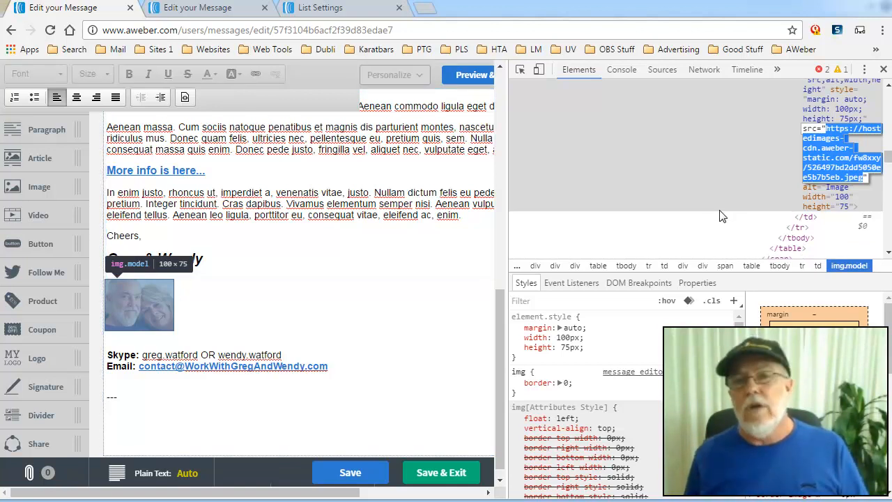
pyautogui.rightClick(829, 155)
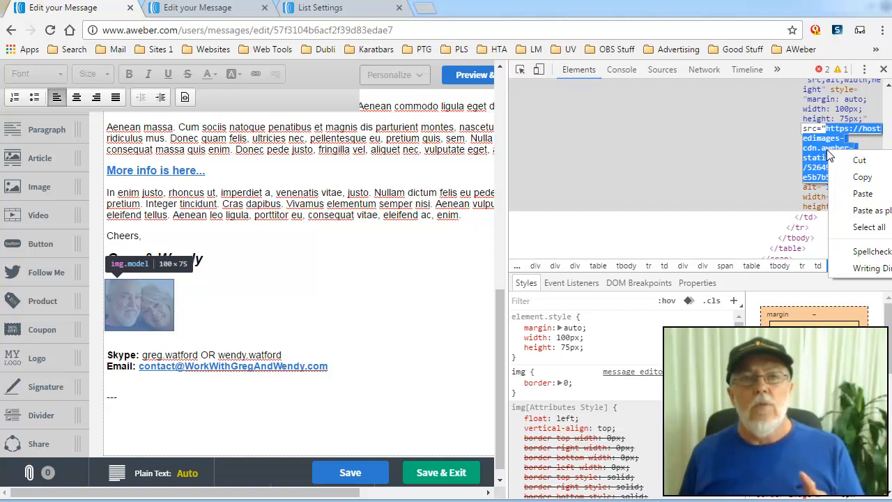
pyautogui.click(862, 178)
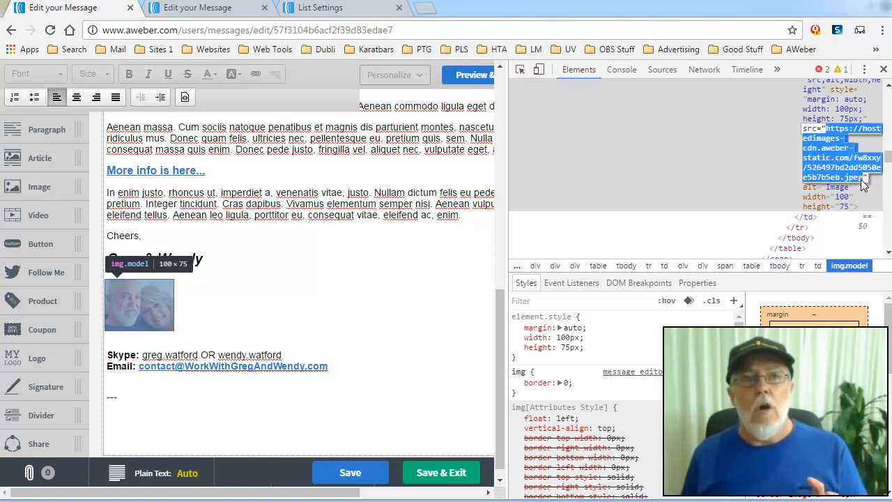
# - Open the copied image URL in a new browser tab to check the photo, and close that tab
pyautogui.click(426, 8)
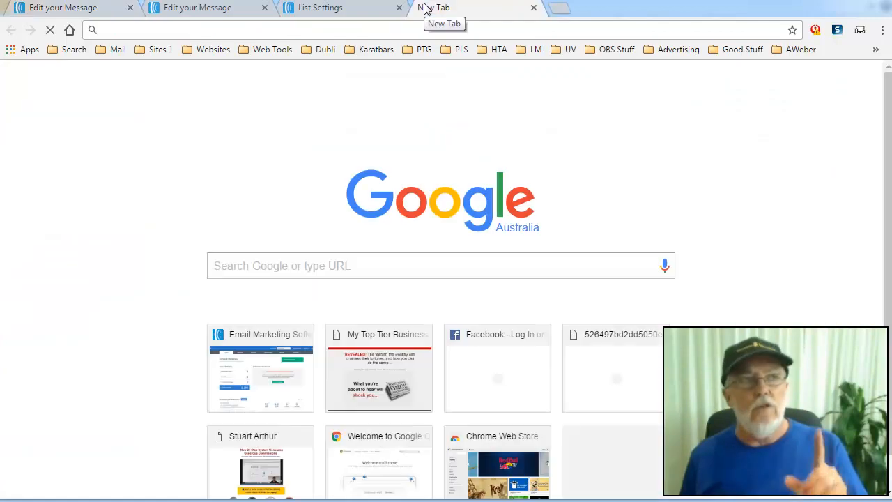
pyautogui.rightClick(187, 32)
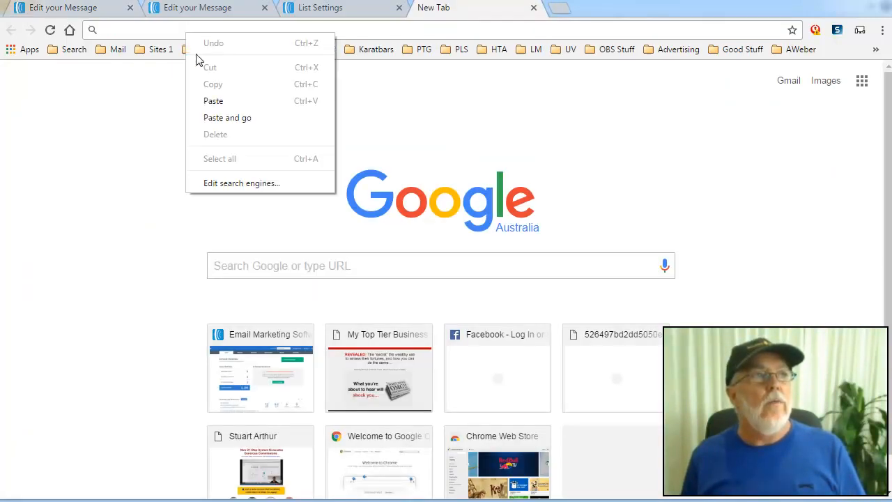
pyautogui.click(220, 103)
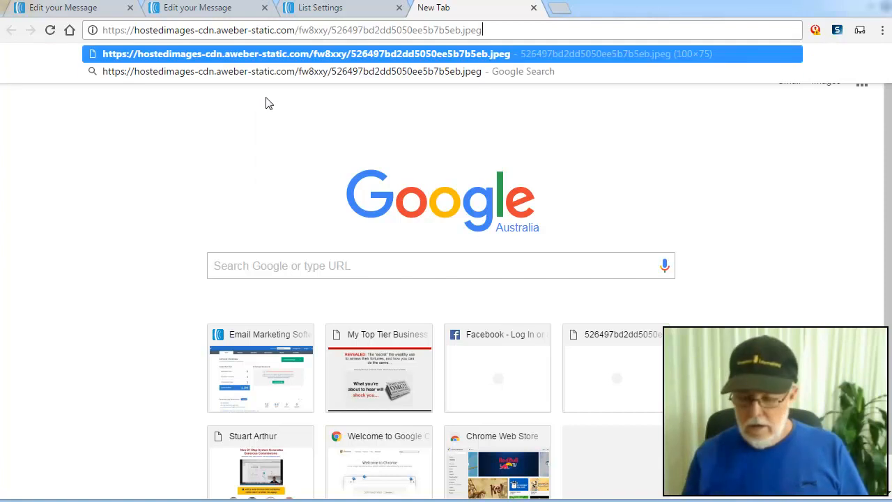
pyautogui.press('Return')
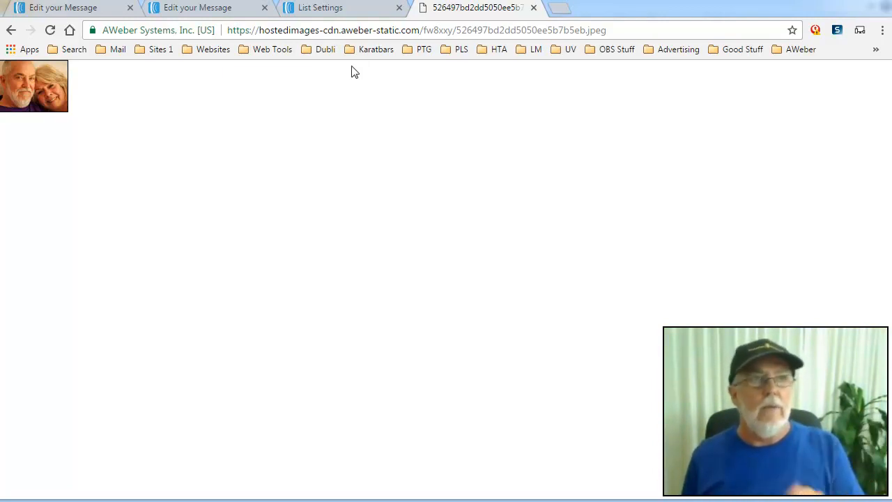
pyautogui.moveTo(424, 30); pyautogui.dragTo(605, 33)
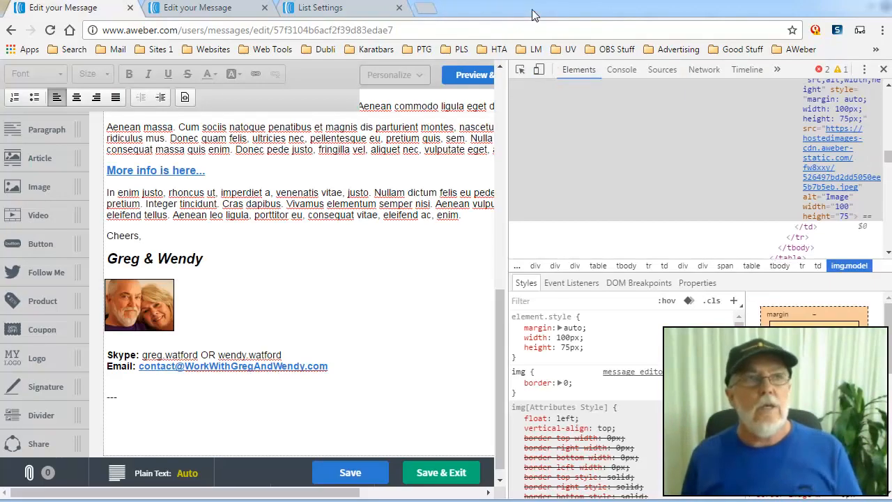
pyautogui.click(534, 9)
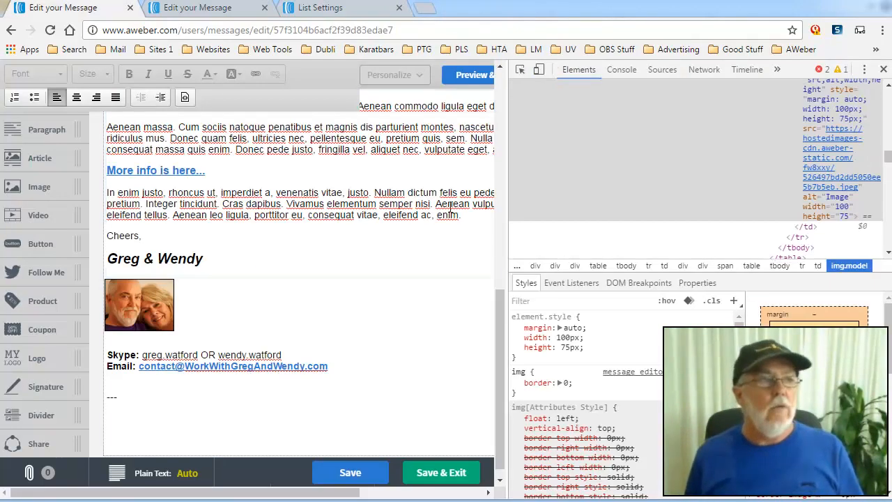
# - Switch to the online HTML editor and insert the photo from the copied URL on the blank line below the names
pyautogui.hotkey('alt', 'Tab')
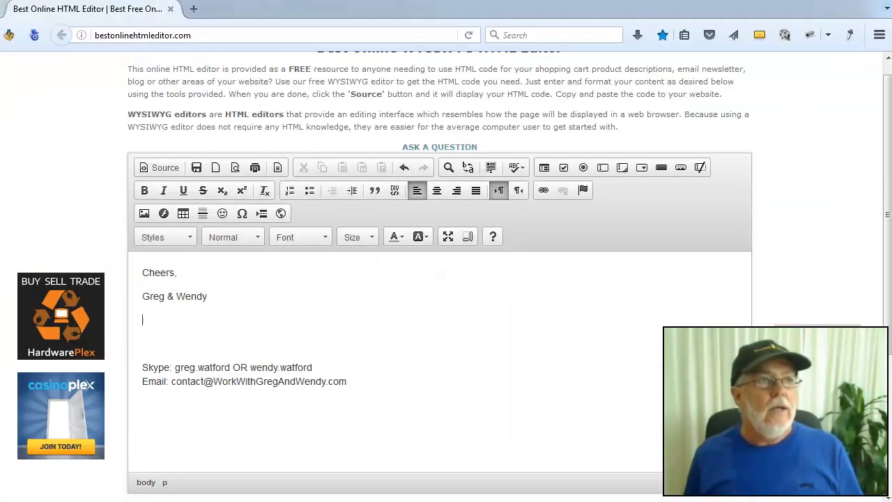
pyautogui.click(148, 333)
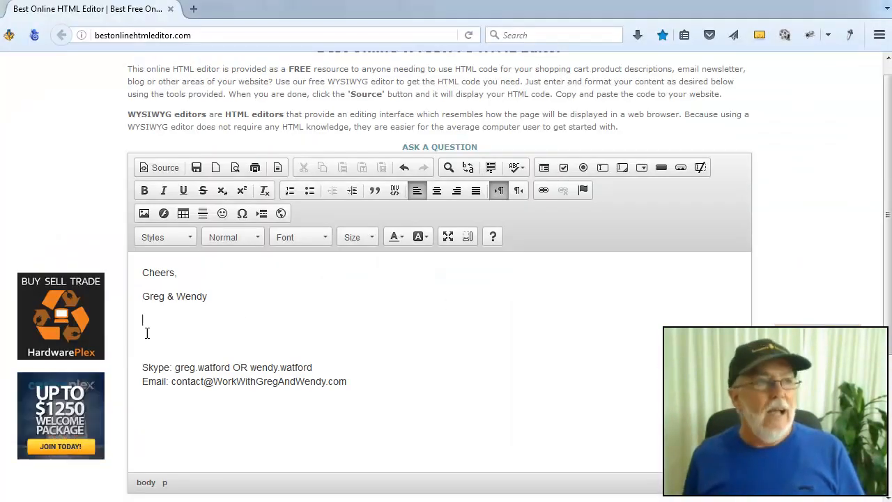
pyautogui.click(145, 214)
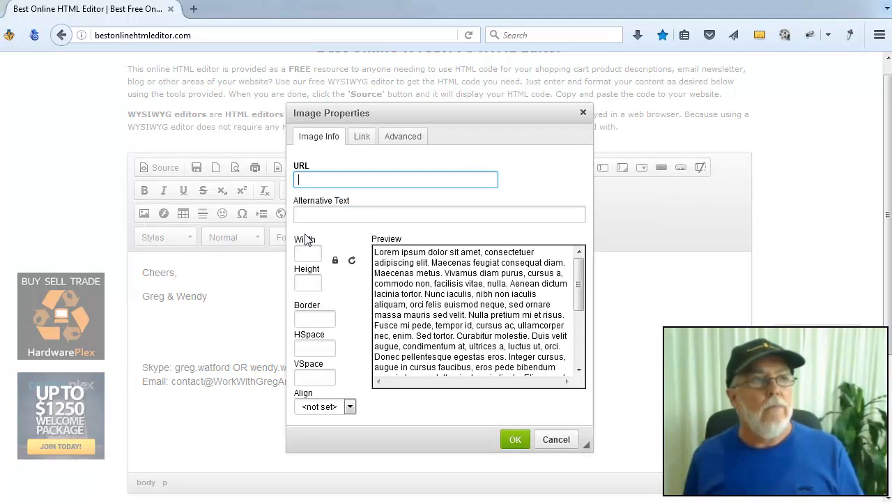
pyautogui.rightClick(312, 181)
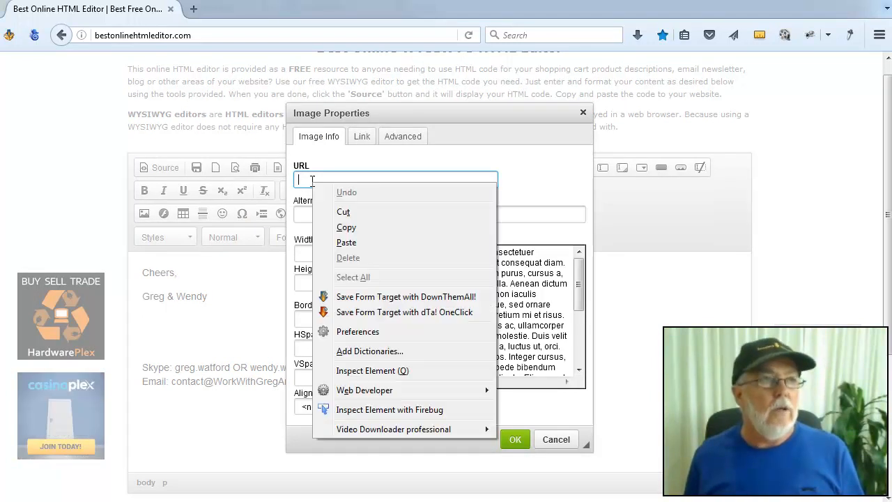
pyautogui.click(347, 244)
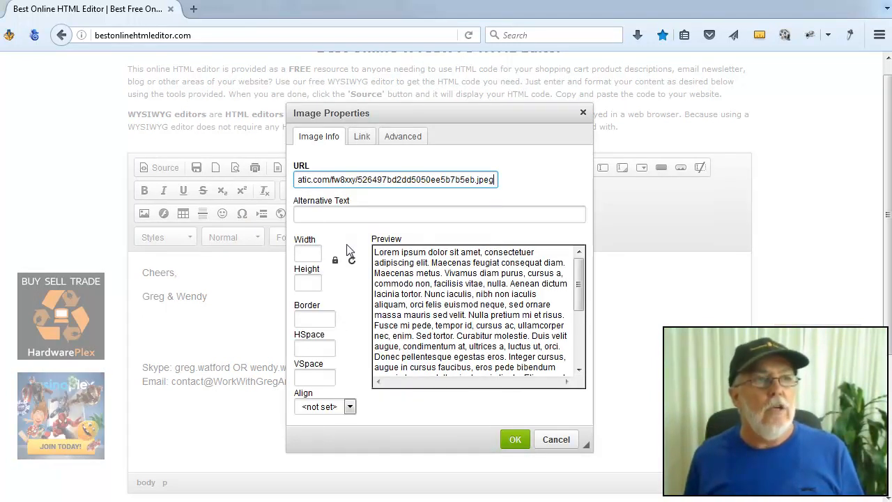
pyautogui.click(515, 439)
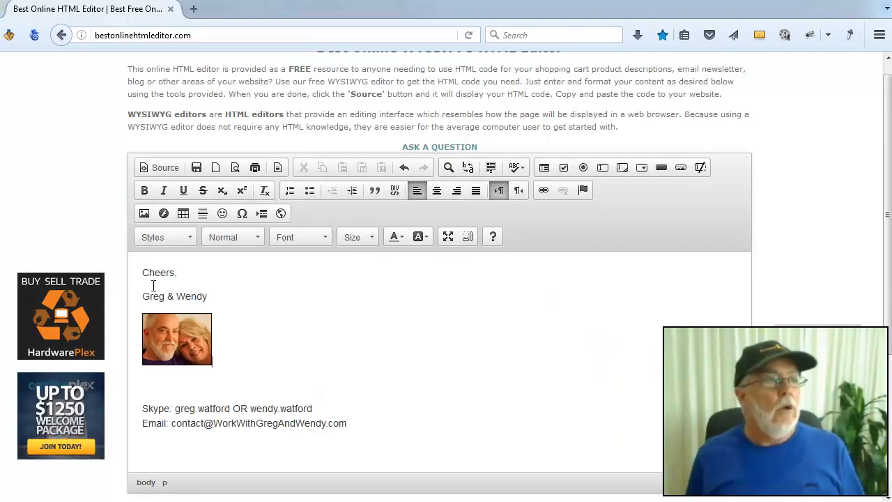
# - Format the names line above the photo as bold, italic, size 18
pyautogui.moveTo(142, 295); pyautogui.dragTo(211, 296)
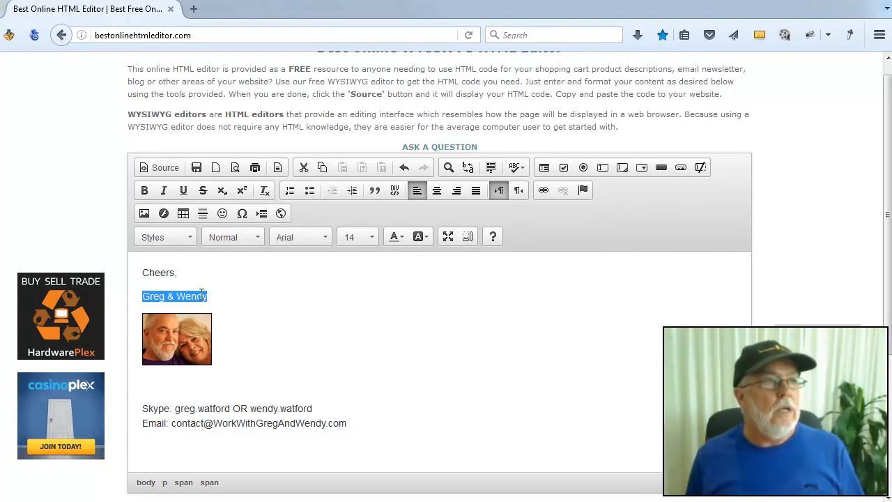
pyautogui.click(144, 190)
pyautogui.click(164, 190)
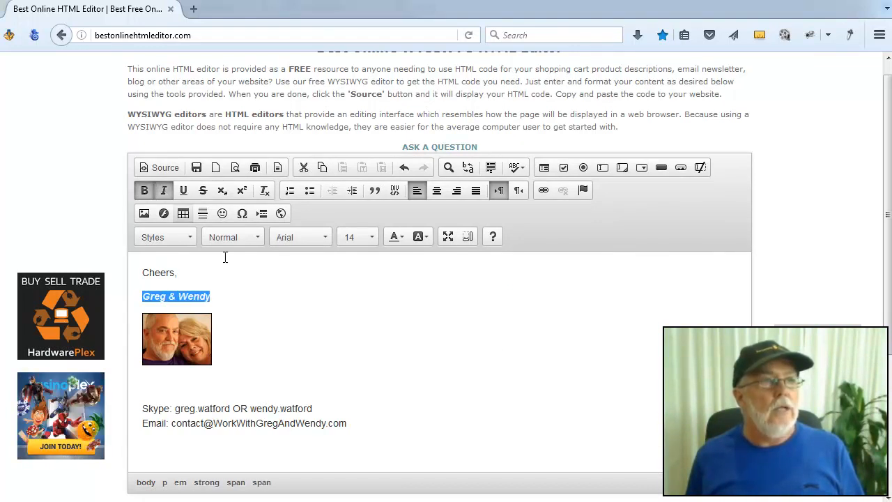
pyautogui.click(374, 237)
pyautogui.scroll(-2, 383, 321)
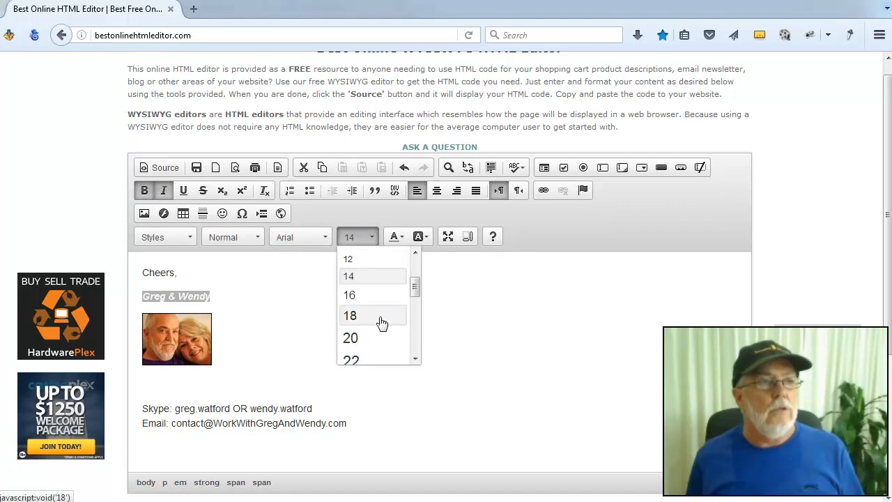
pyautogui.click(381, 320)
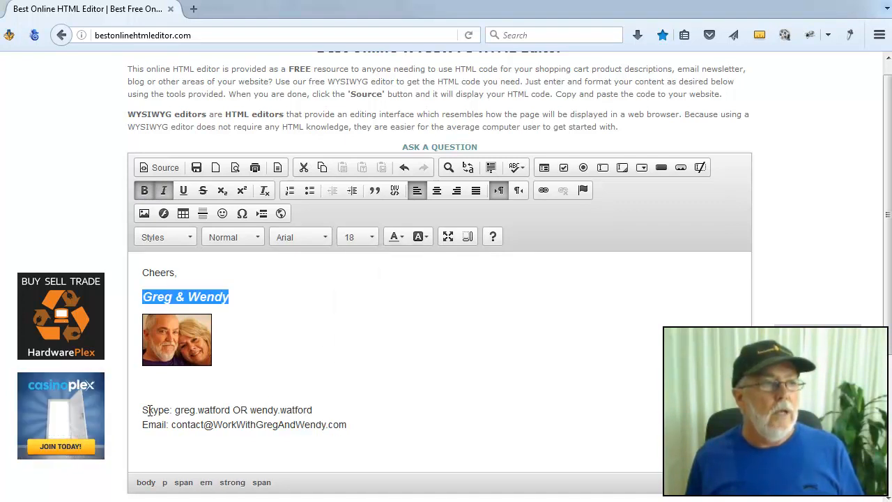
# - Make the word Skype and the entire Email line bold
pyautogui.moveTo(143, 410); pyautogui.dragTo(169, 410)
pyautogui.click(144, 190)
pyautogui.moveTo(144, 425); pyautogui.dragTo(350, 425)
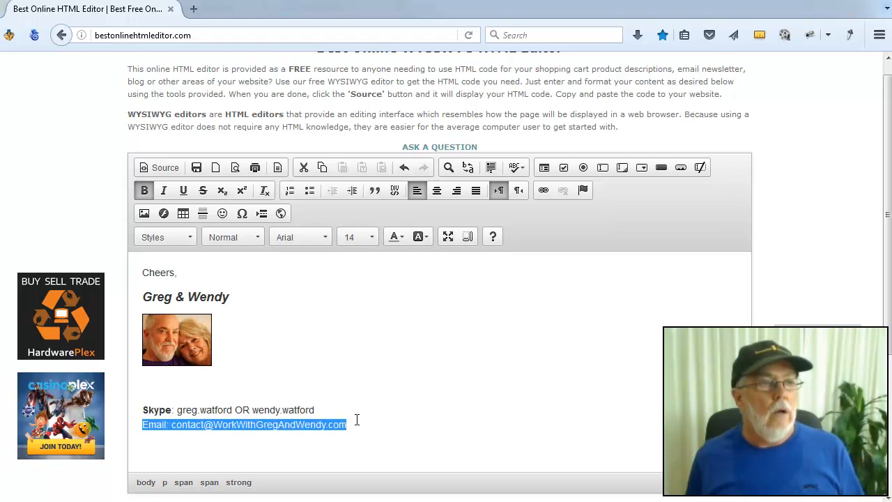
pyautogui.click(145, 191)
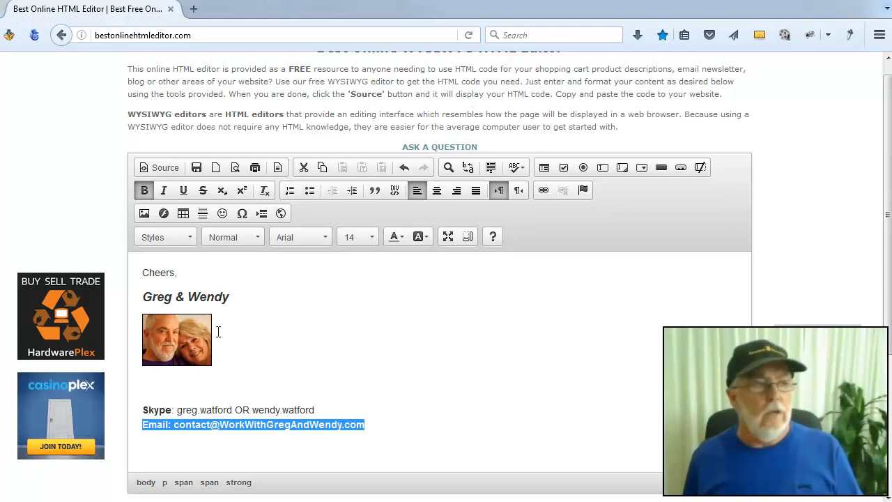
pyautogui.click(238, 433)
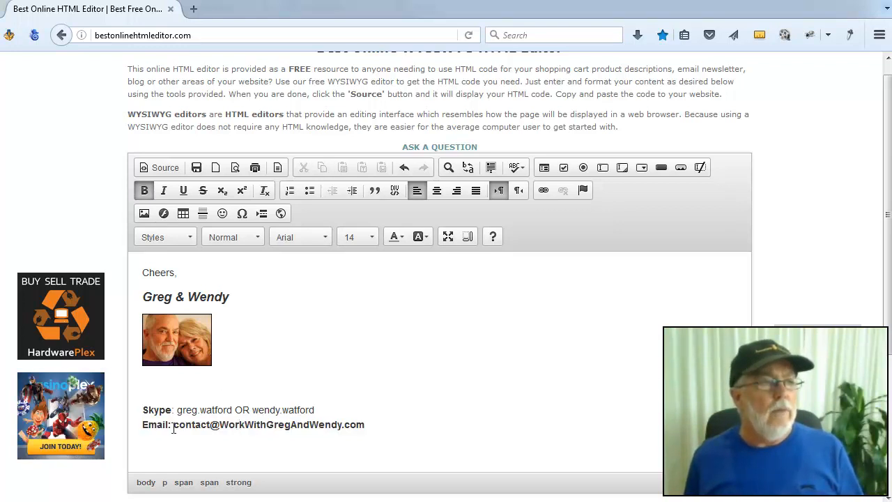
# - Turn the contact e-mail address in the signature into an E-mail type link to that same address
pyautogui.moveTo(174, 427); pyautogui.dragTo(366, 423)
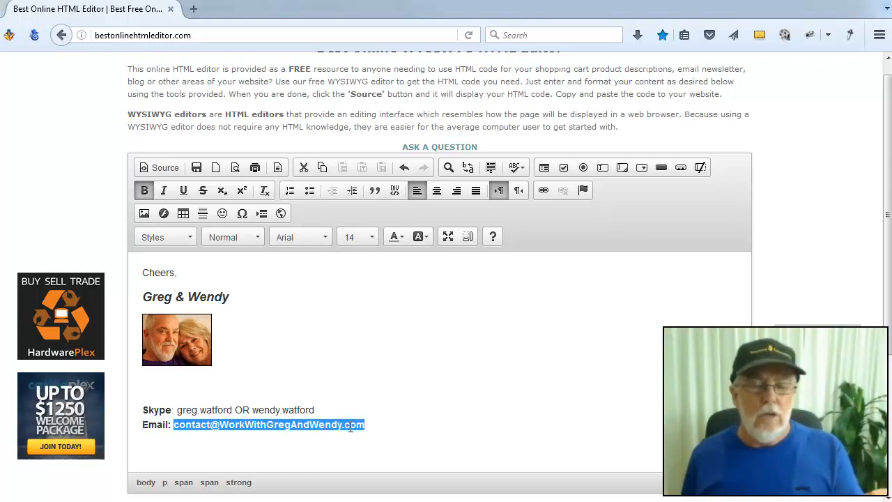
pyautogui.rightClick(303, 427)
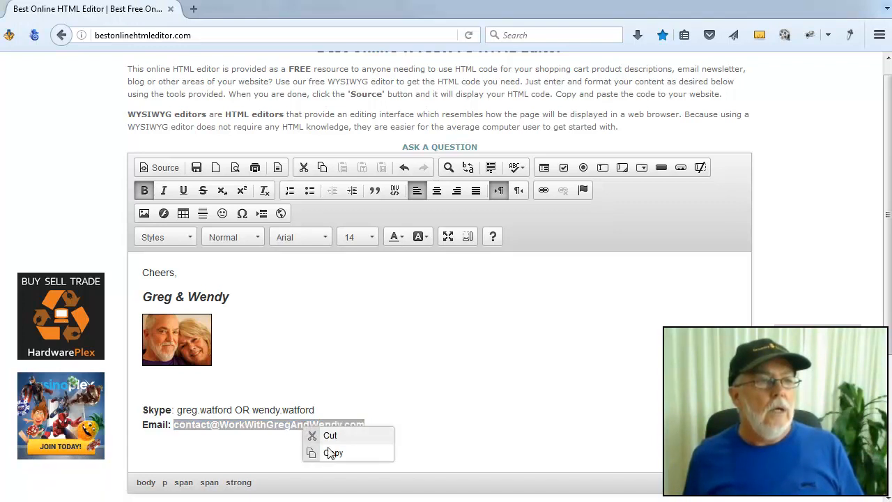
pyautogui.click(331, 452)
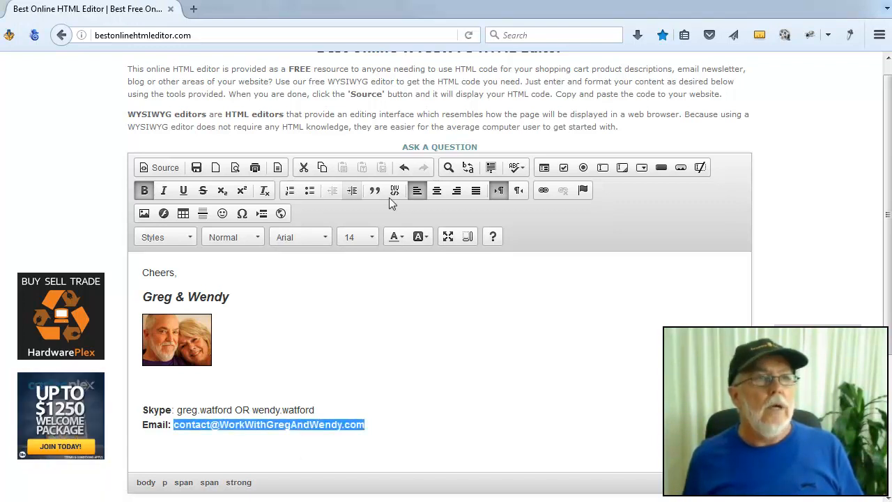
pyautogui.click(544, 191)
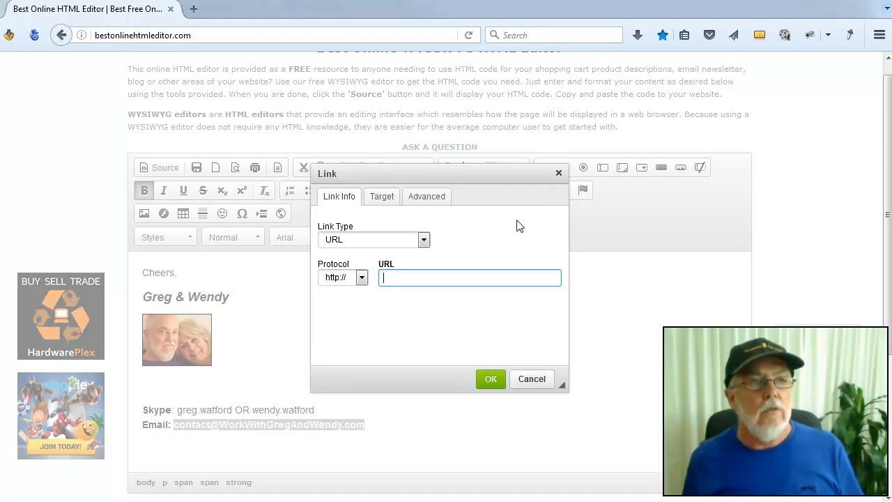
pyautogui.click(423, 240)
pyautogui.click(396, 281)
pyautogui.rightClick(384, 266)
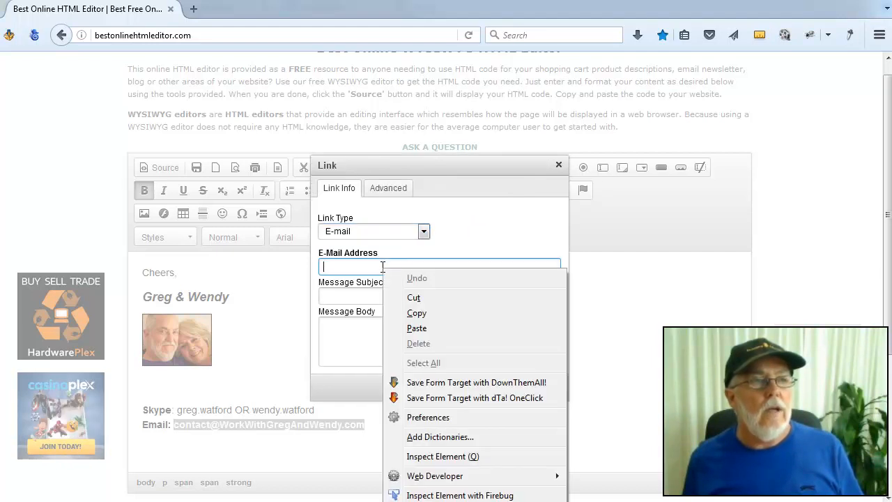
pyautogui.click(417, 328)
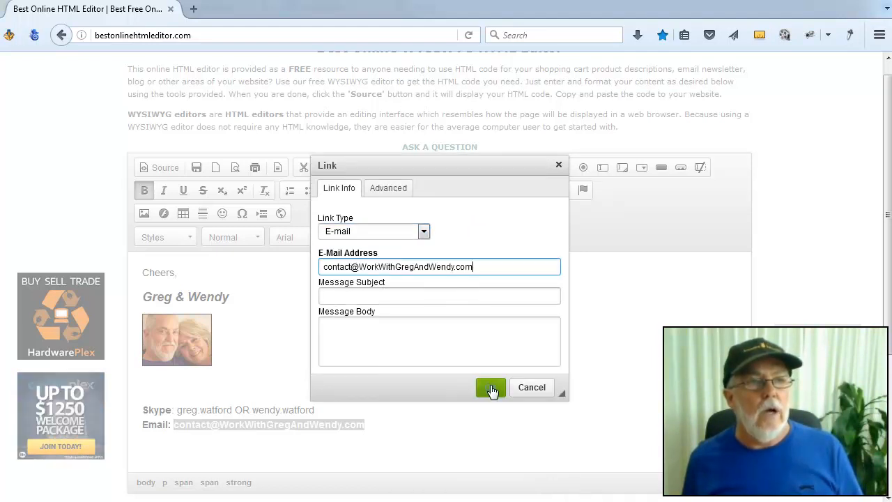
pyautogui.click(487, 393)
# - Insert three line breaks after the Email line and enter "---" as the signature's closing line
pyautogui.click(448, 418)
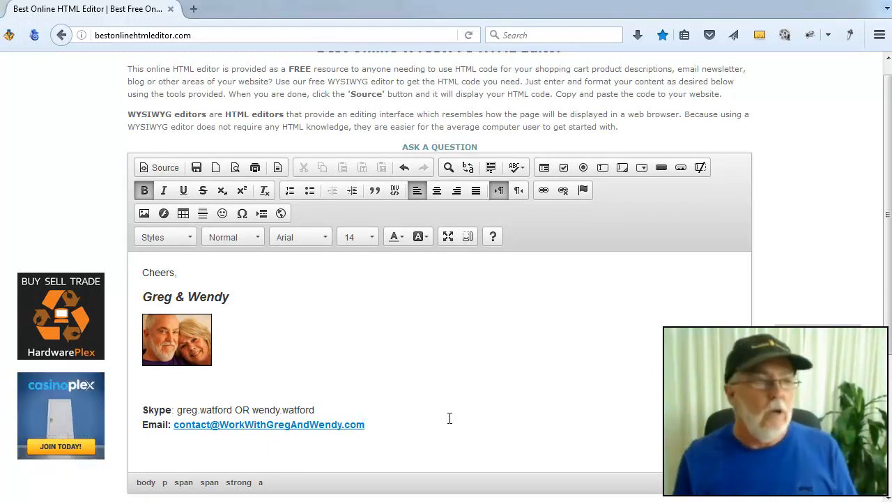
pyautogui.press('Return')
pyautogui.press('Return')
pyautogui.press('Return')
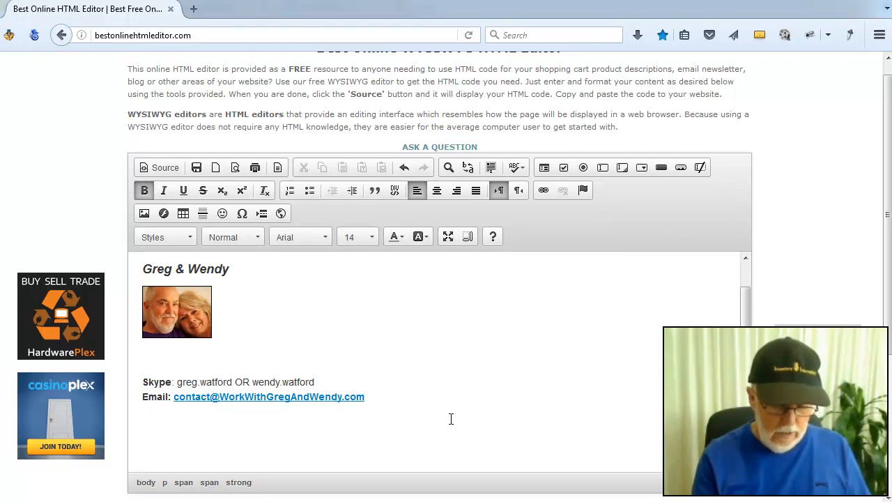
pyautogui.write('---')
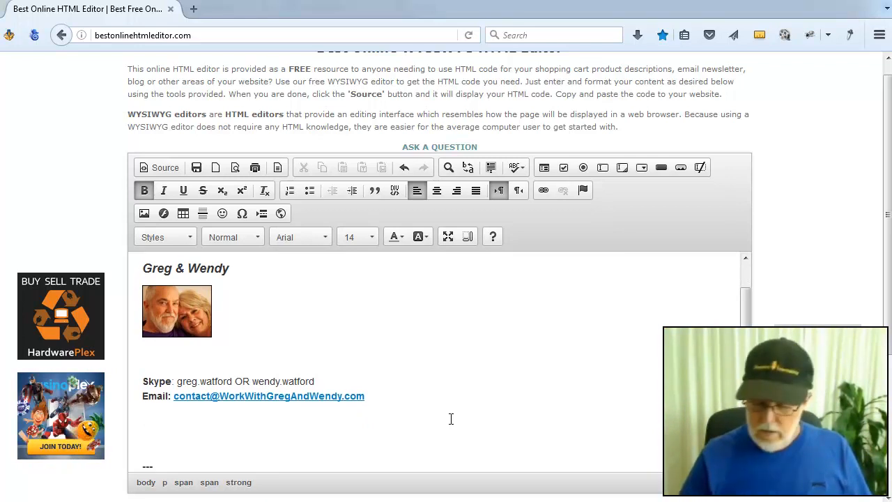
# - Add five blank lines below the closing "---" line of the signature
pyautogui.press('Return')
pyautogui.press('Return')
pyautogui.press('Return')
pyautogui.press('Return')
pyautogui.press('Return')
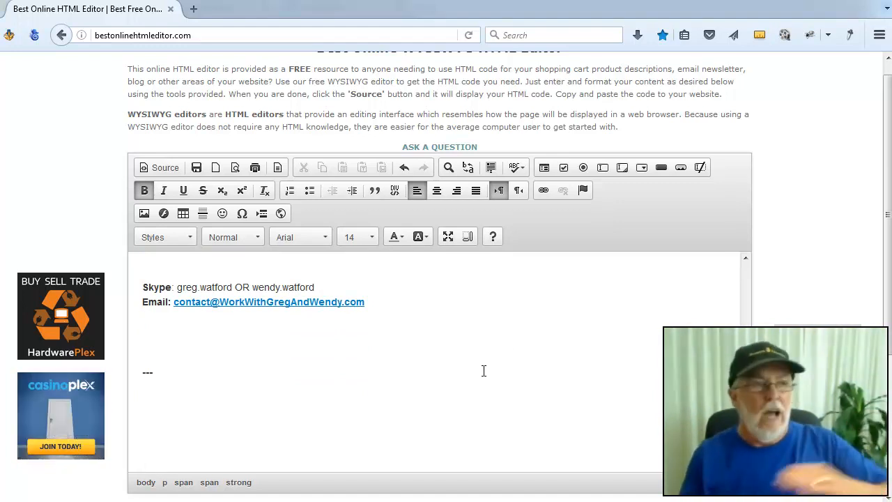
pyautogui.scroll(3, 501, 356)
pyautogui.scroll(1, 501, 356)
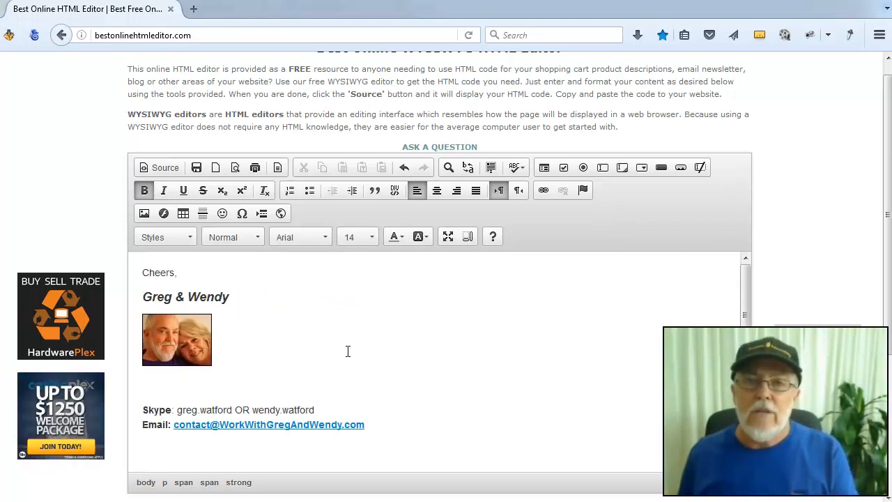
# - Display the signature's HTML source, copy all of it, and paste it below the plain-text signature in Notepad
pyautogui.click(166, 173)
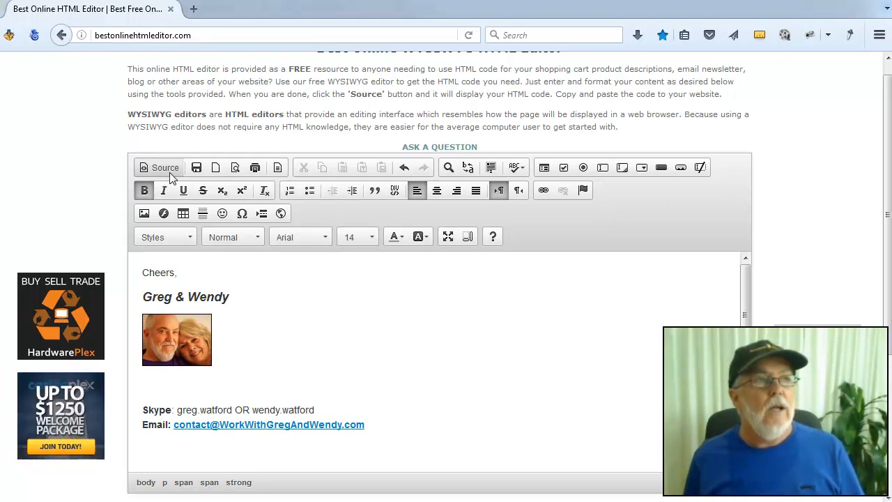
pyautogui.scroll(-3, 317, 344)
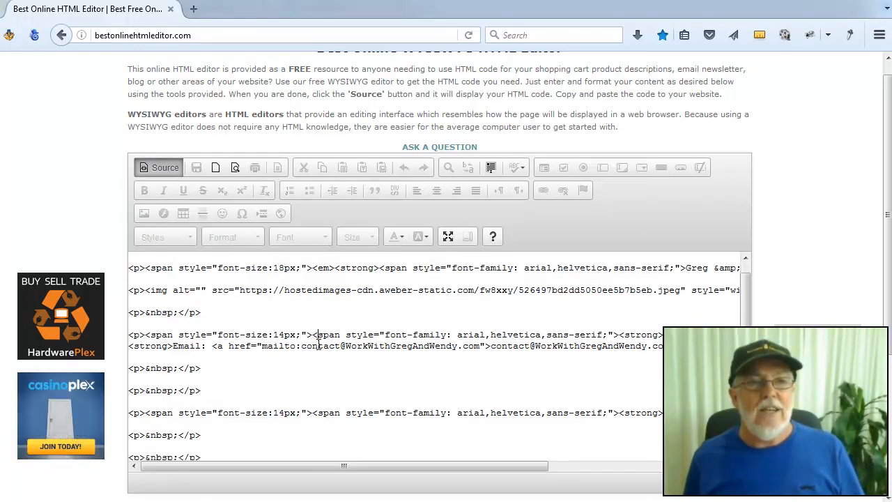
pyautogui.scroll(3, 317, 344)
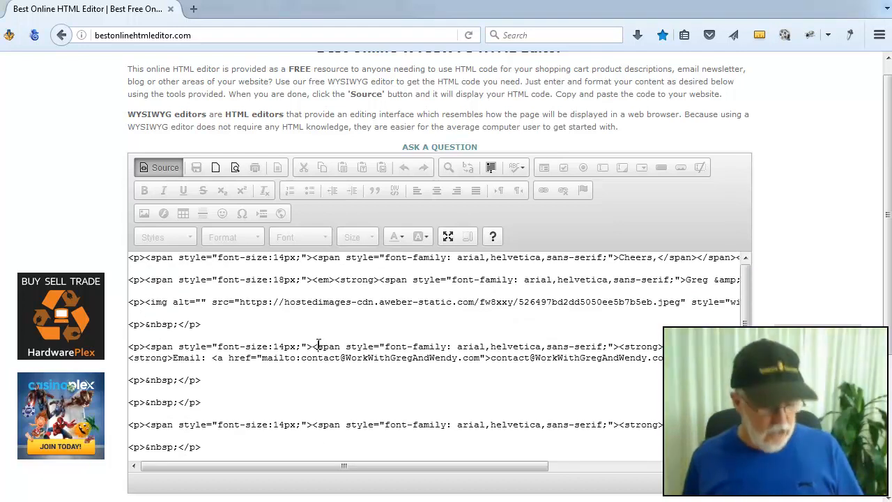
pyautogui.hotkey('ctrl', 'a')
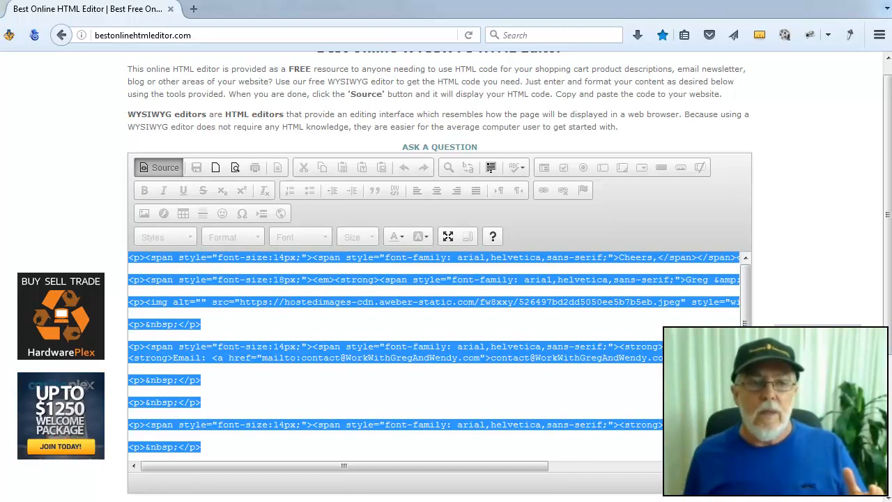
pyautogui.hotkey('alt', 'Tab')
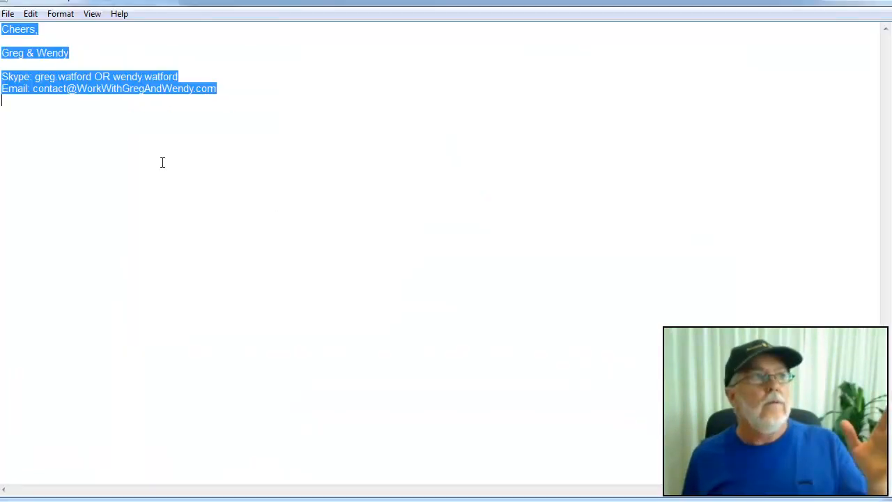
pyautogui.click(259, 204)
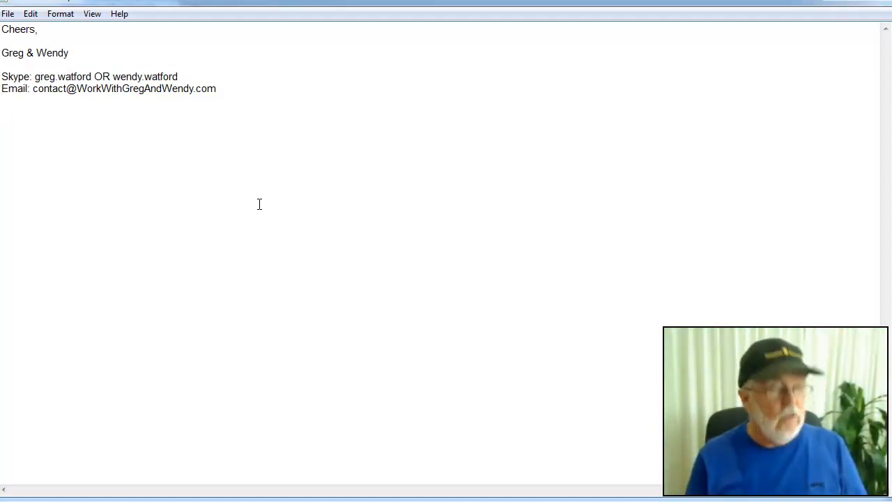
pyautogui.hotkey('ctrl', 'v')
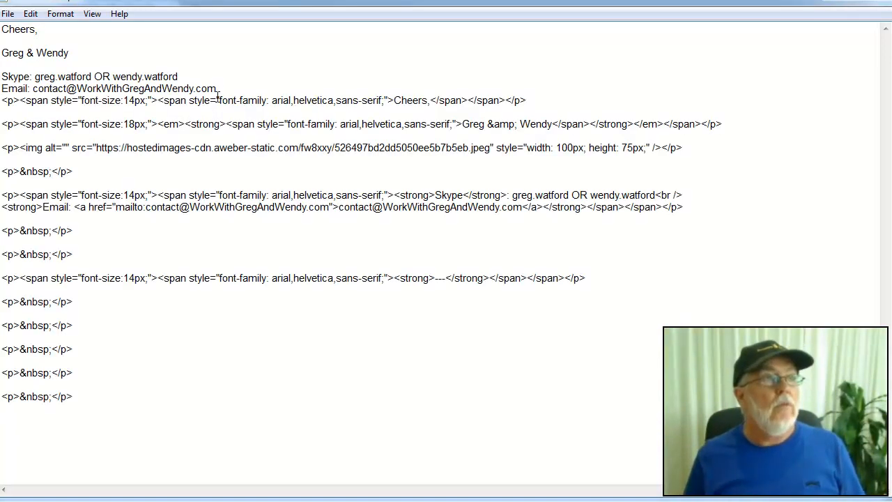
# - Separate the pasted HTML code from the plain-text signature above it with three line breaks
pyautogui.click(223, 87)
pyautogui.press('Return')
pyautogui.press('Return')
pyautogui.press('Return')
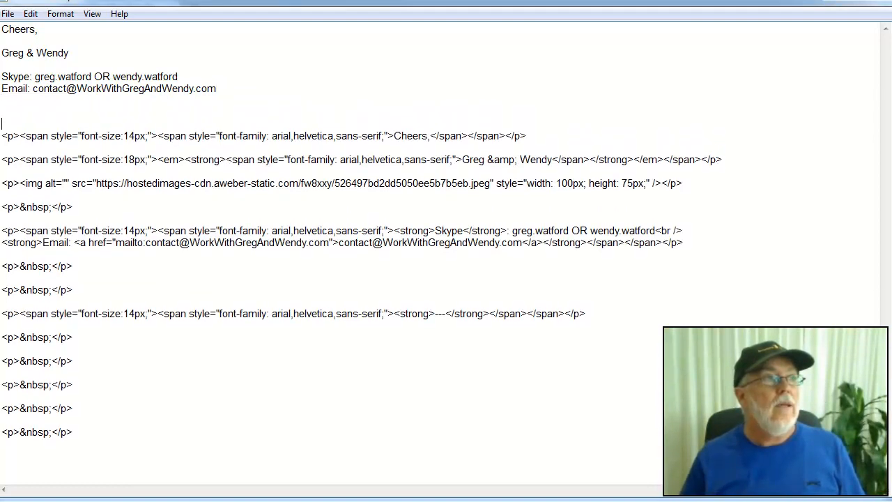
pyautogui.moveTo(8, 135); pyautogui.dragTo(112, 433)
pyautogui.click(211, 381)
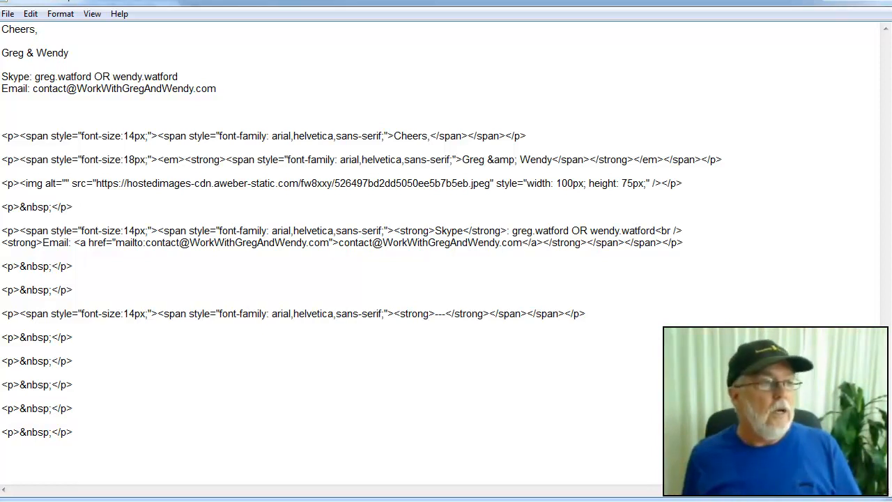
# - Switch to the AWeber message in Chrome, close the developer tools, and delete the block with the Skype and Email lines
pyautogui.click(79, 499)
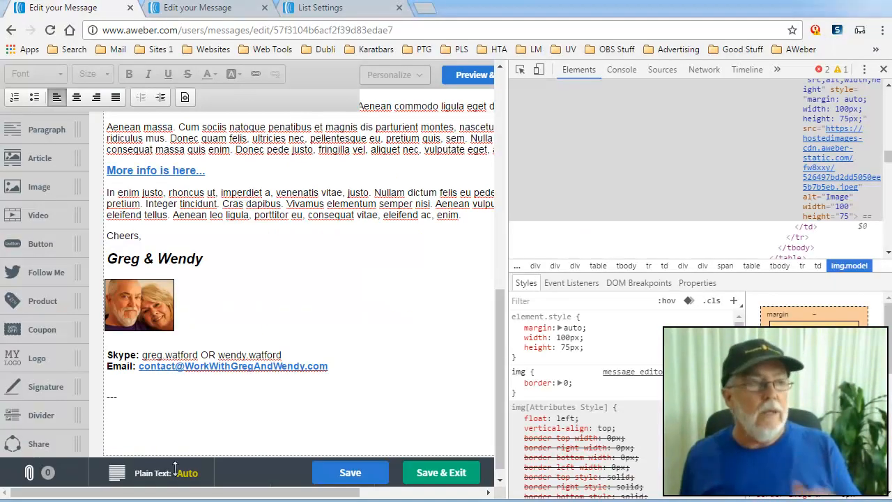
pyautogui.click(884, 70)
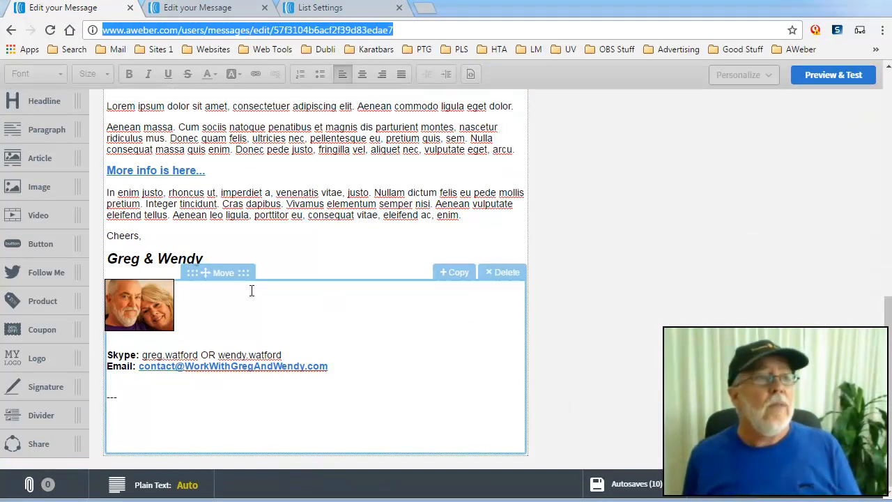
pyautogui.click(505, 273)
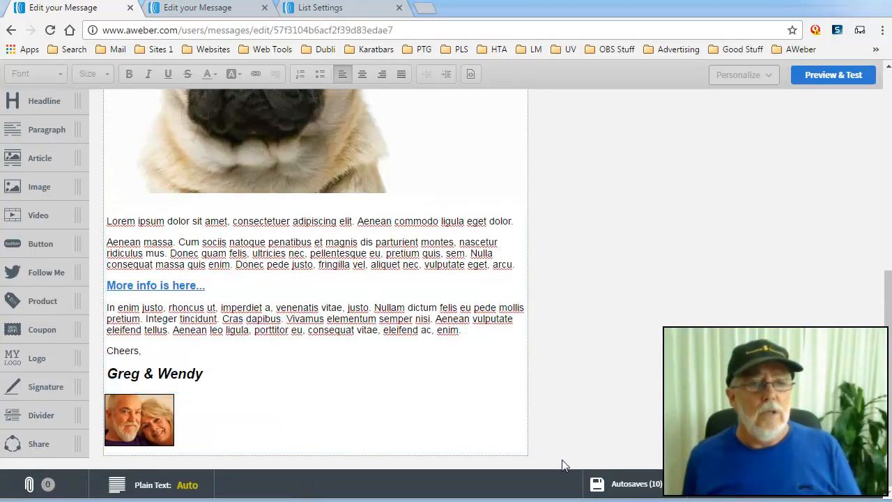
# - Set the signature photo's alignment to center
pyautogui.click(285, 400)
pyautogui.click(634, 315)
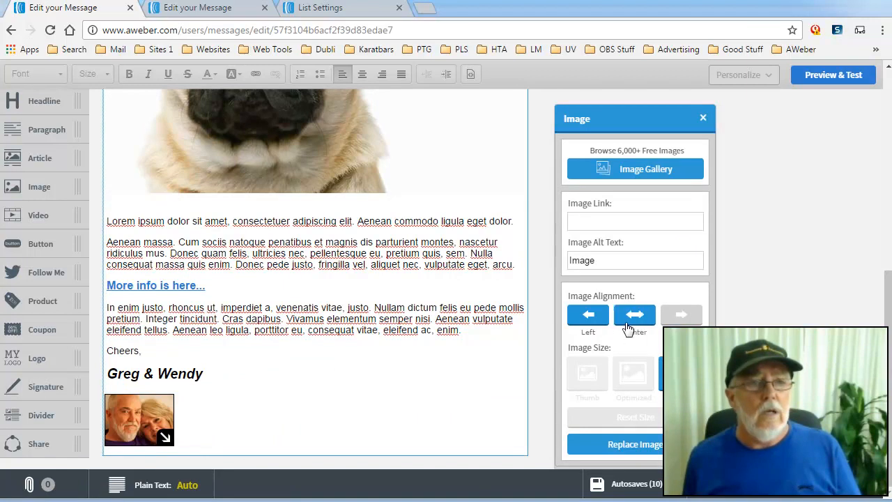
pyautogui.click(477, 410)
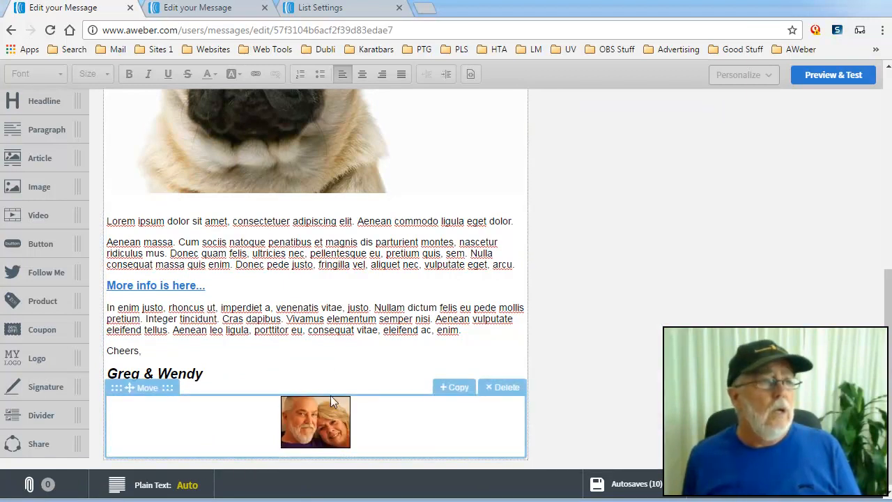
# - Close the image settings and delete the signature photo block from the message
pyautogui.click(512, 387)
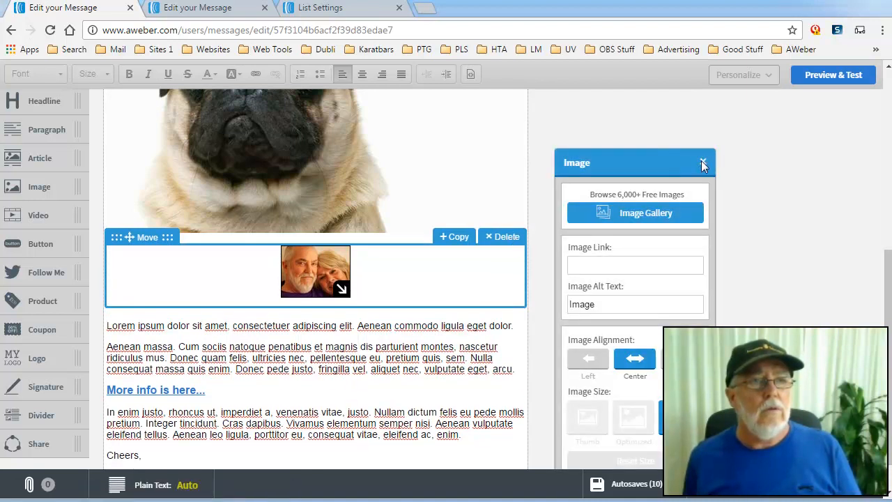
pyautogui.click(702, 161)
pyautogui.click(498, 239)
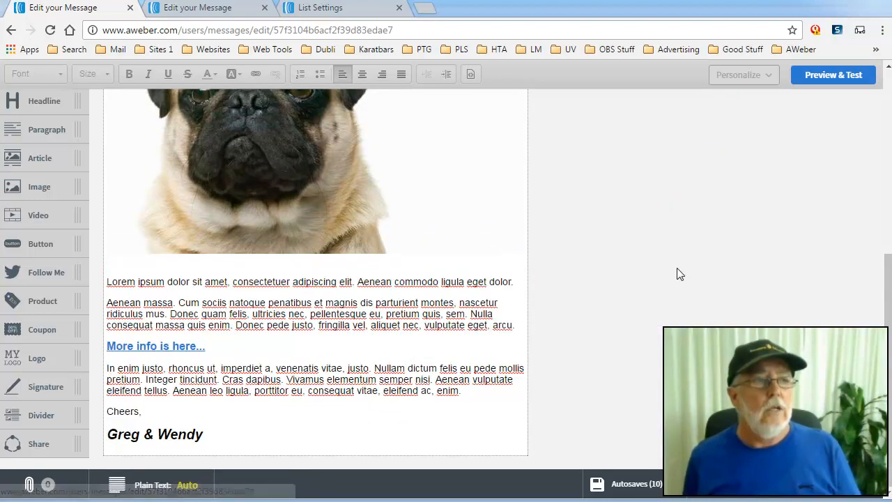
# - Remove the "Cheers," line and the names line from the end of the body text block
pyautogui.scroll(4, 677, 276)
pyautogui.scroll(-4, 676, 275)
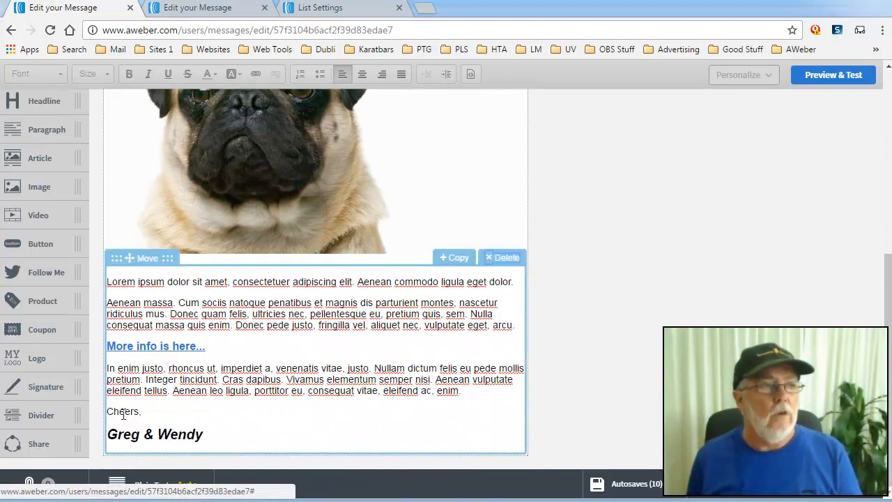
pyautogui.moveTo(108, 413); pyautogui.dragTo(216, 437)
pyautogui.press('BackSpace')
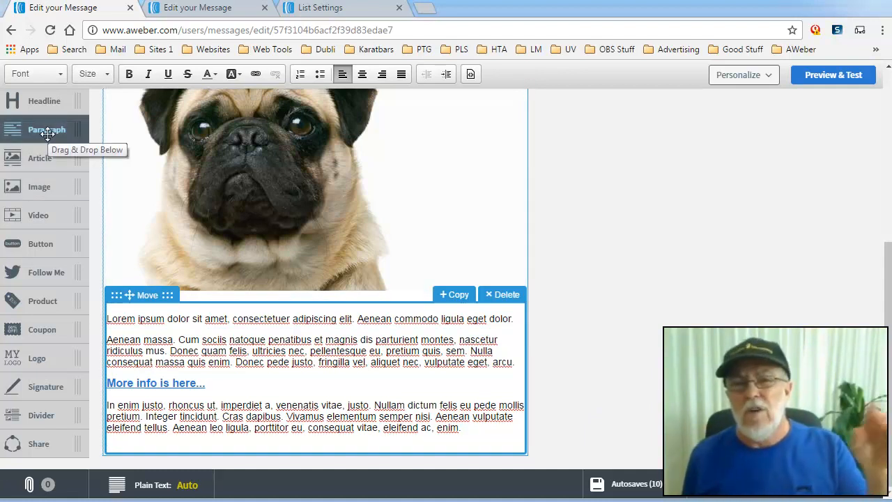
# - Add a new Paragraph block below the body text and replace its source code with the copied signature HTML
pyautogui.moveTo(47, 133); pyautogui.dragTo(225, 458)
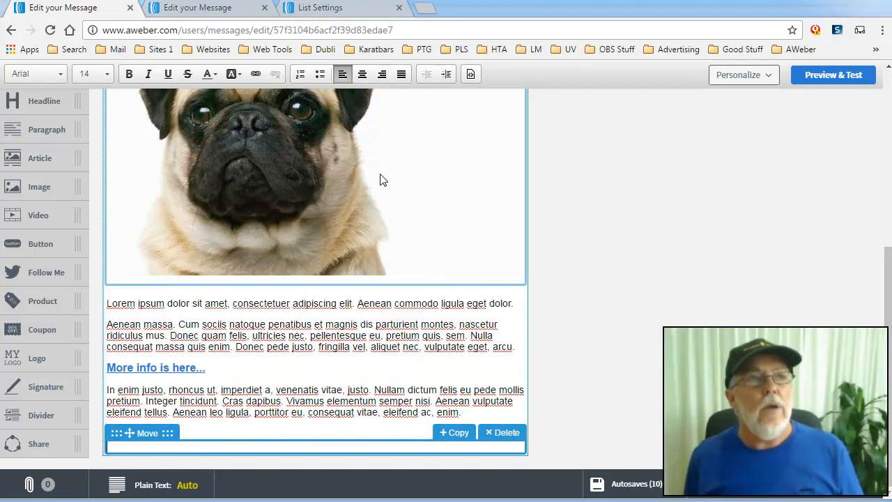
pyautogui.click(472, 74)
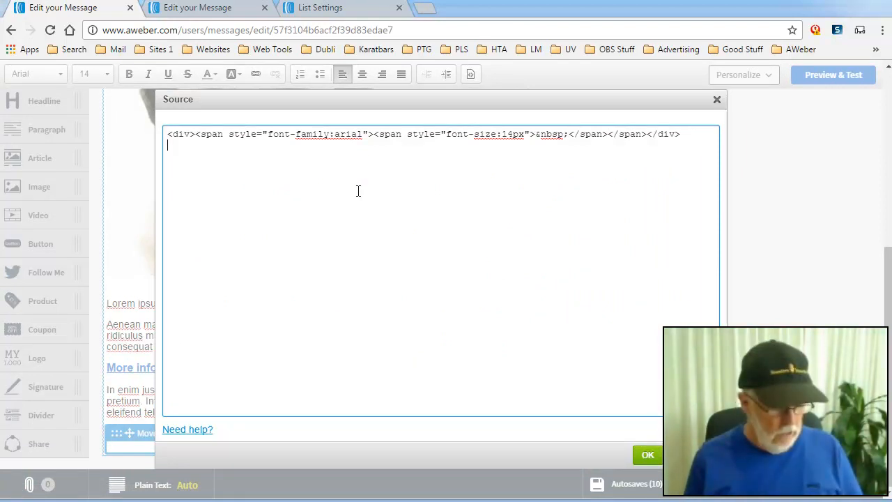
pyautogui.hotkey('ctrl', 'a')
pyautogui.press('Delete')
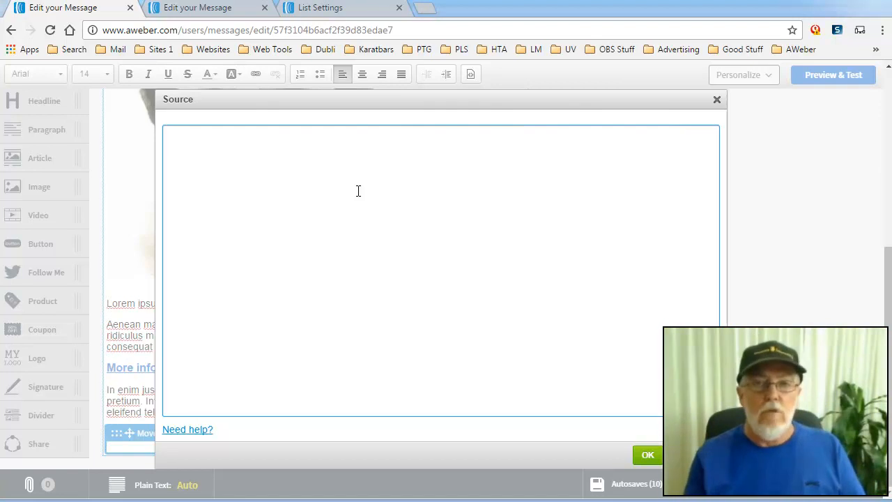
pyautogui.hotkey('ctrl', 'v')
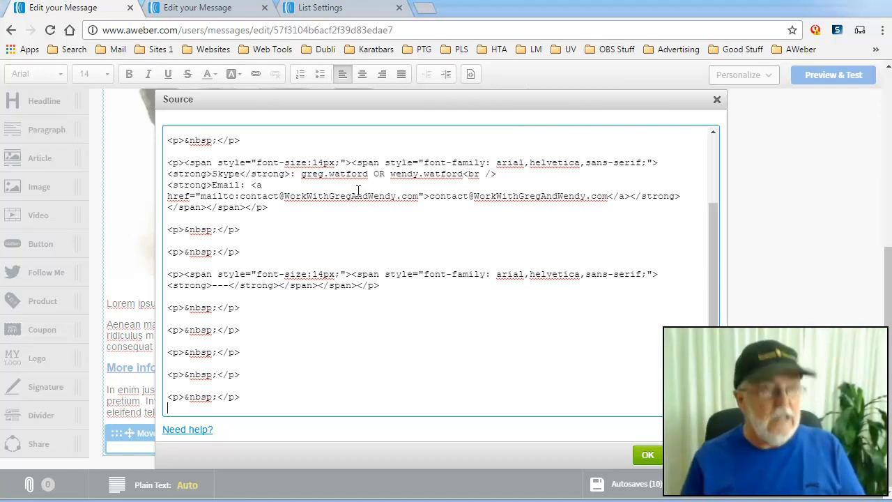
pyautogui.click(648, 455)
pyautogui.scroll(-3, 655, 394)
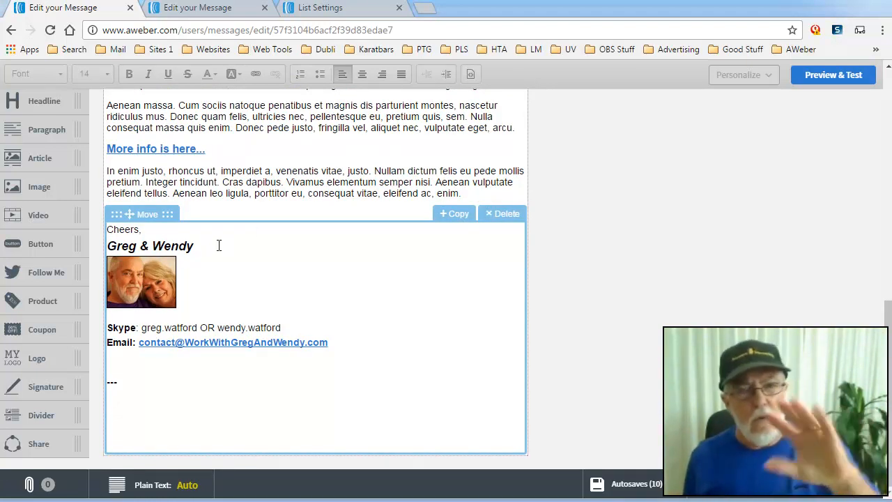
# - Insert a blank line between the names and the photo, and tighten the empty space above the signature block
pyautogui.click(197, 245)
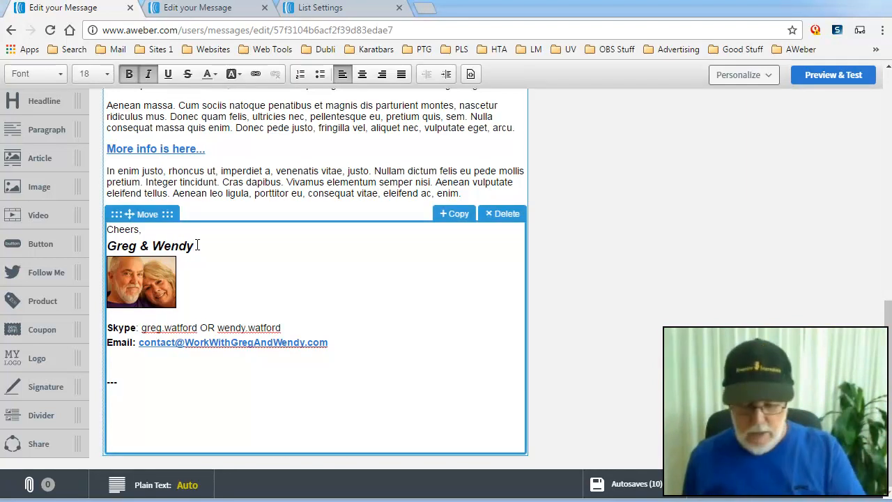
pyautogui.press('Return')
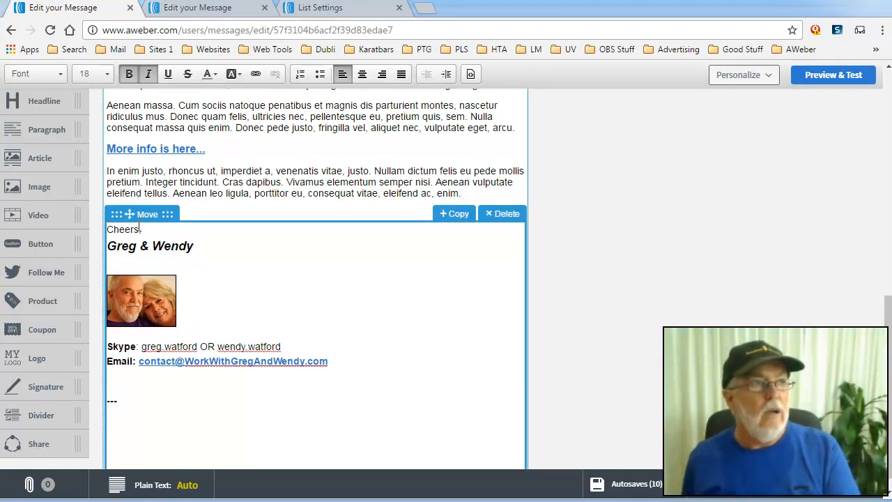
pyautogui.scroll(-1, 446, 404)
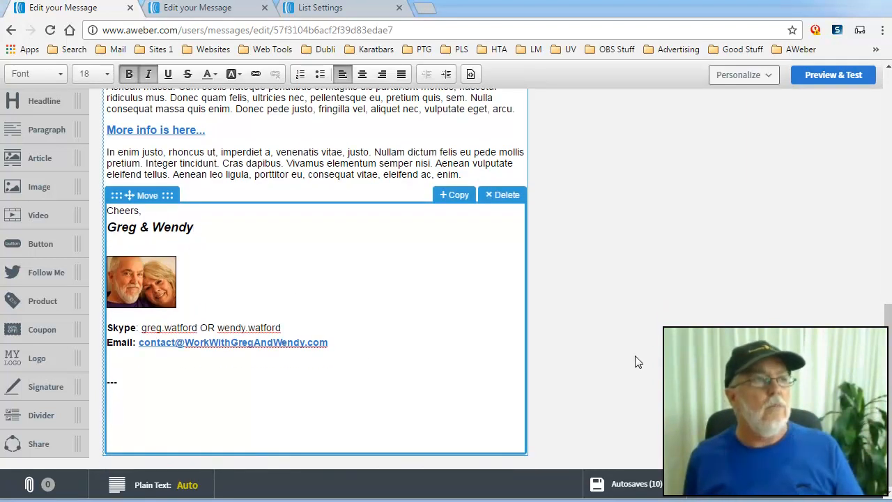
pyautogui.click(689, 320)
pyautogui.scroll(2, 689, 321)
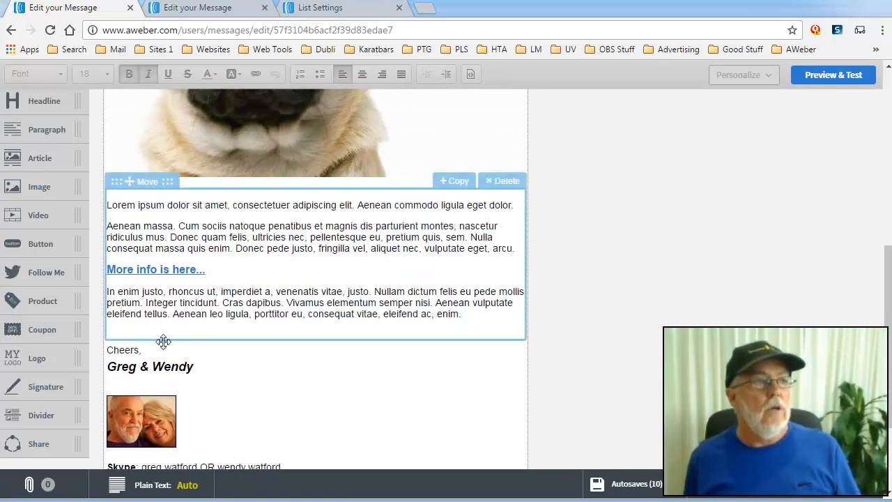
pyautogui.click(272, 325)
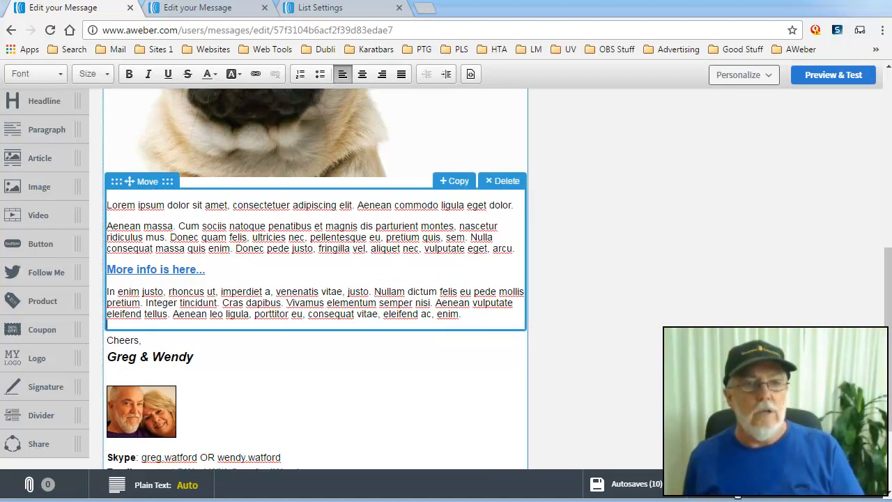
pyautogui.click(678, 319)
pyautogui.scroll(-2, 679, 319)
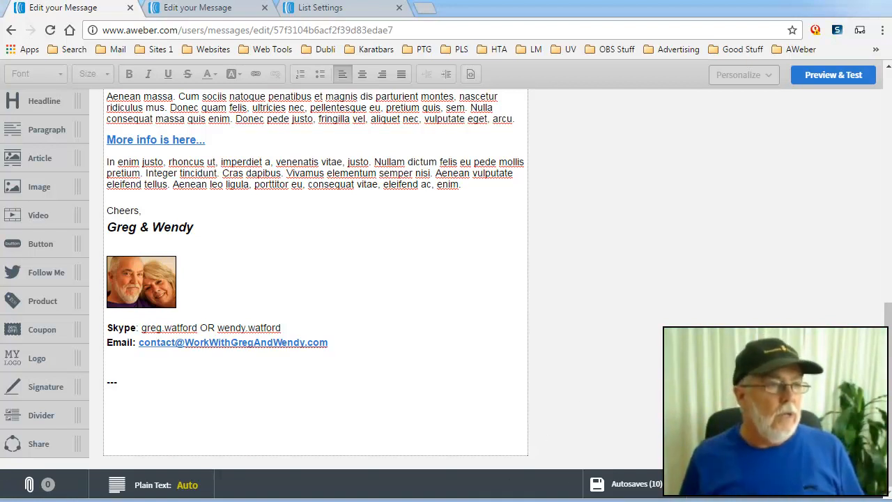
# - Switch to the received example e-mail in Outlook and examine its signature, P.S. line and the links below it
pyautogui.moveTo(183, 501)
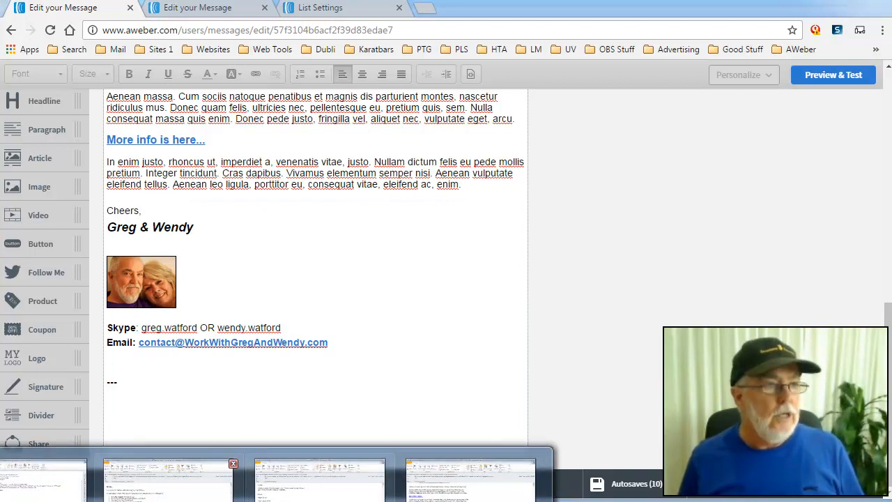
pyautogui.click(169, 494)
pyautogui.scroll(-15, 564, 343)
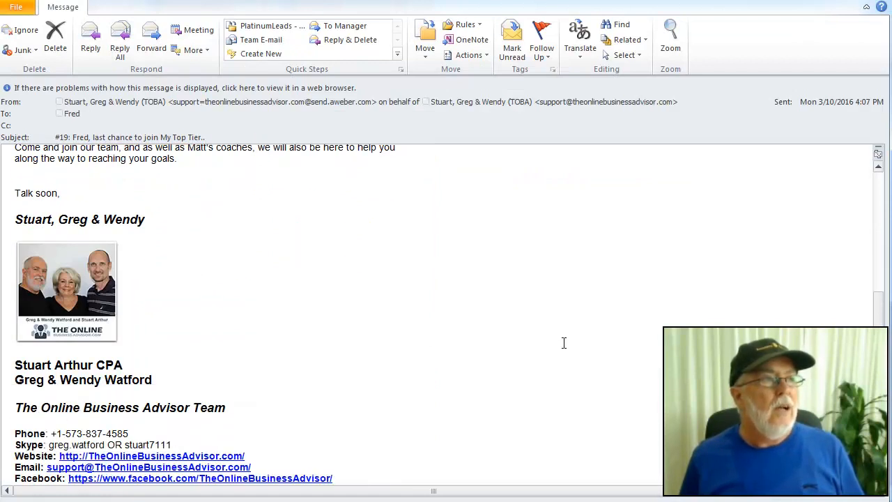
pyautogui.scroll(-1, 564, 343)
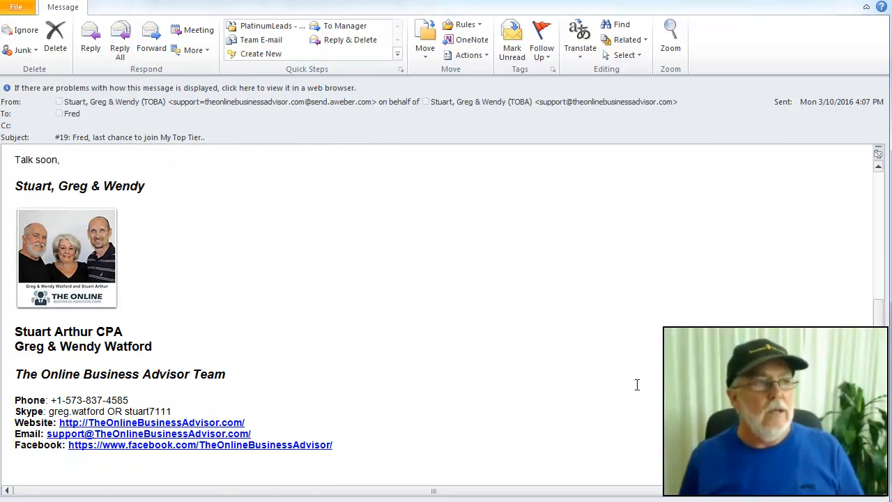
pyautogui.scroll(-5, 635, 384)
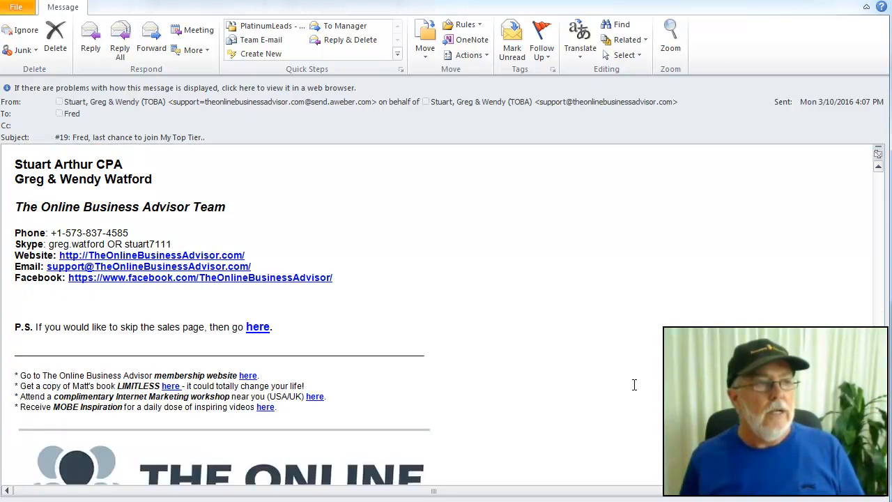
# - Examine the logo banner and footer at the end of the example e-mail, and return to its signature photo and contact details
pyautogui.scroll(-1, 634, 385)
pyautogui.scroll(-2, 635, 385)
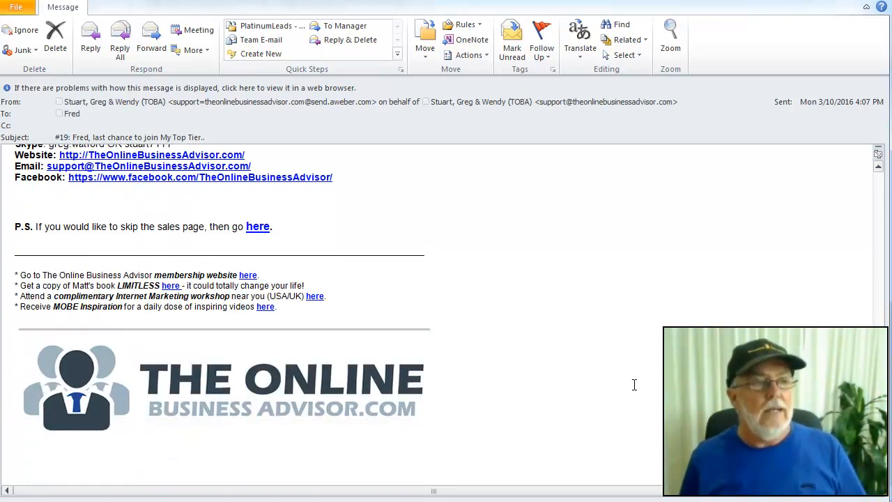
pyautogui.scroll(-1, 635, 385)
pyautogui.scroll(-1, 634, 385)
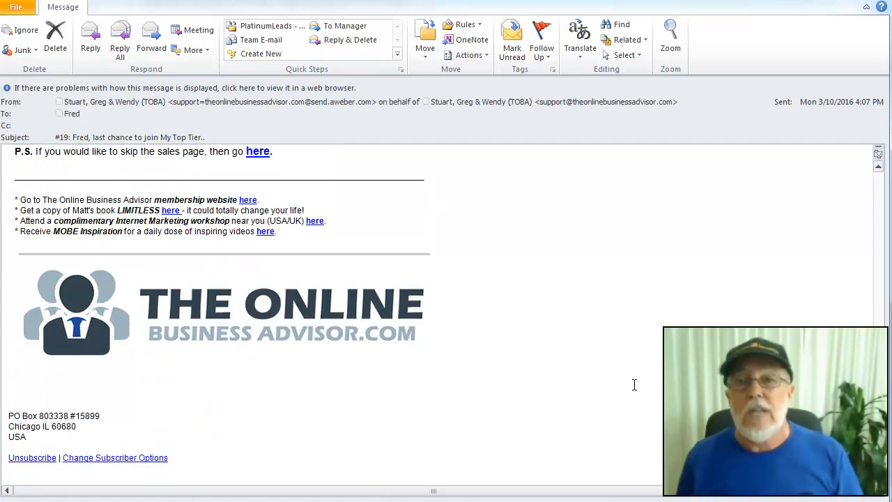
pyautogui.scroll(6, 634, 385)
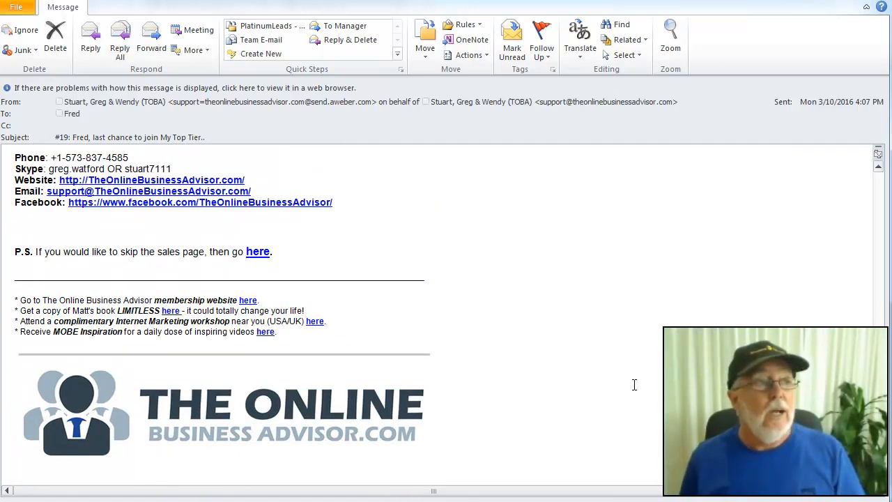
pyautogui.scroll(4, 634, 384)
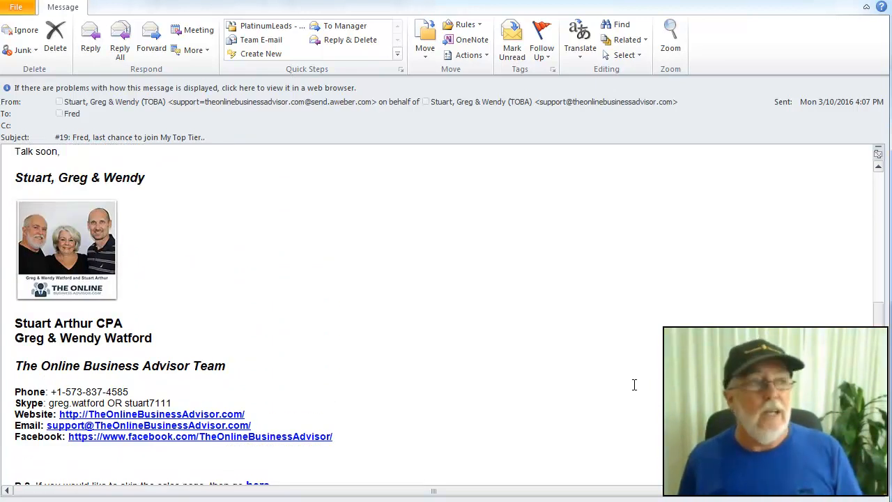
pyautogui.scroll(1, 634, 385)
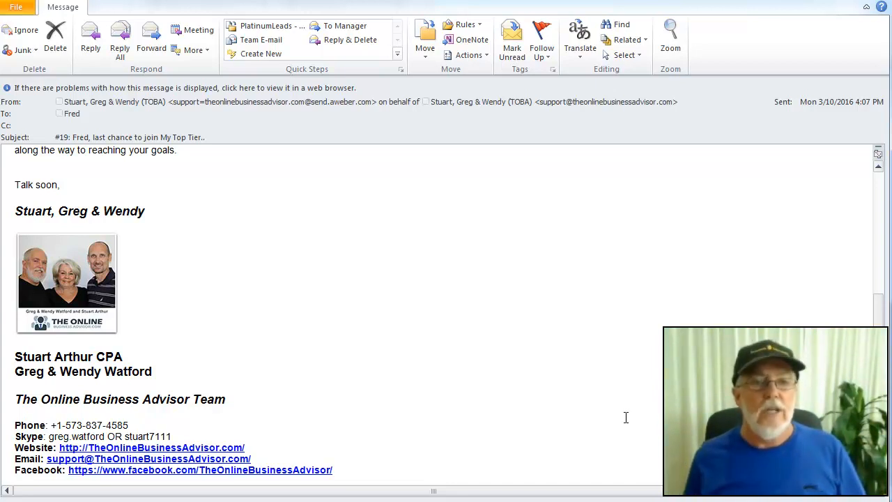
# - Copy the complete team signature HTML from the Notepad text file and return to the AWeber message
pyautogui.hotkey('alt', 'Tab')
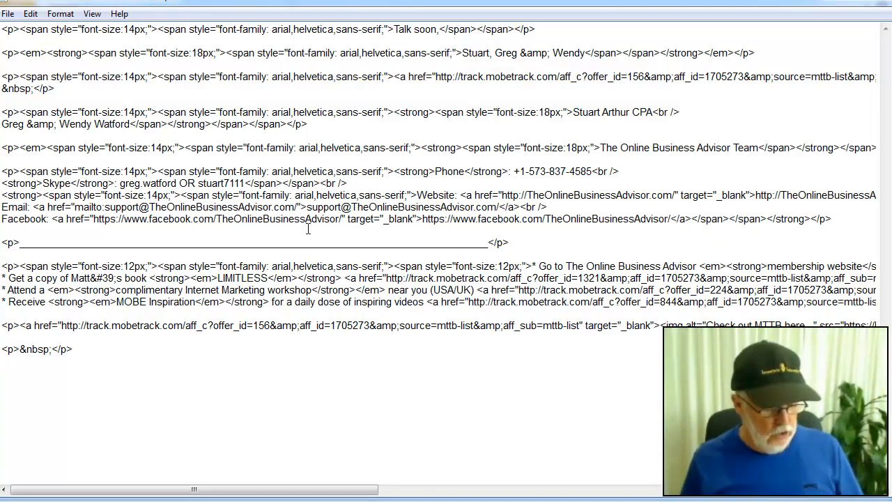
pyautogui.hotkey('ctrl', 'a')
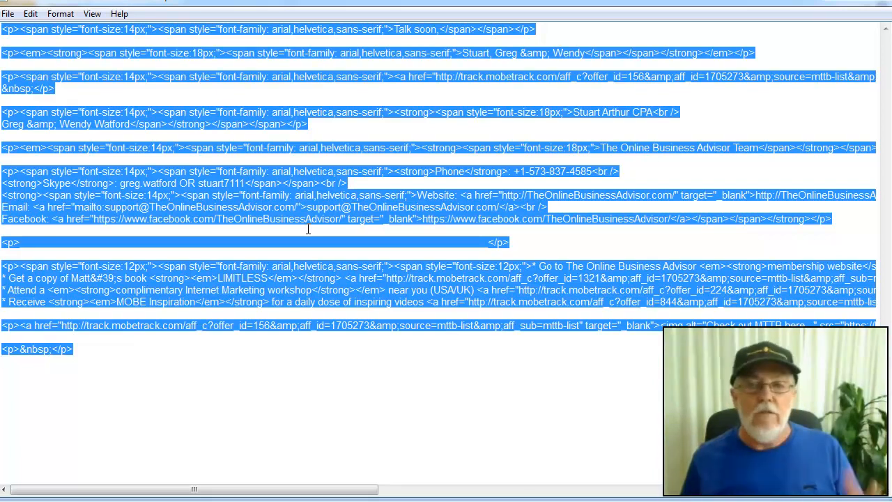
pyautogui.hotkey('alt', 'Tab')
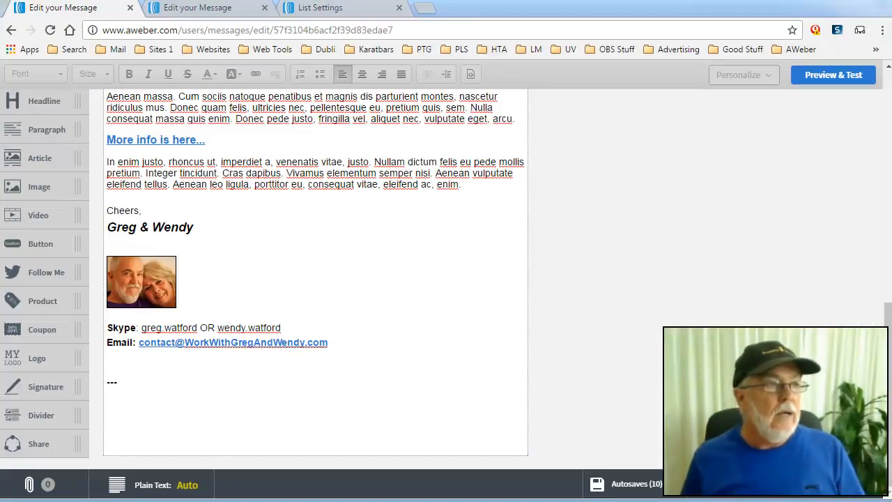
# - Clear the existing signature from its paragraph block and insert the copied team signature HTML as the block's source code
pyautogui.click(242, 271)
pyautogui.hotkey('ctrl', 'a')
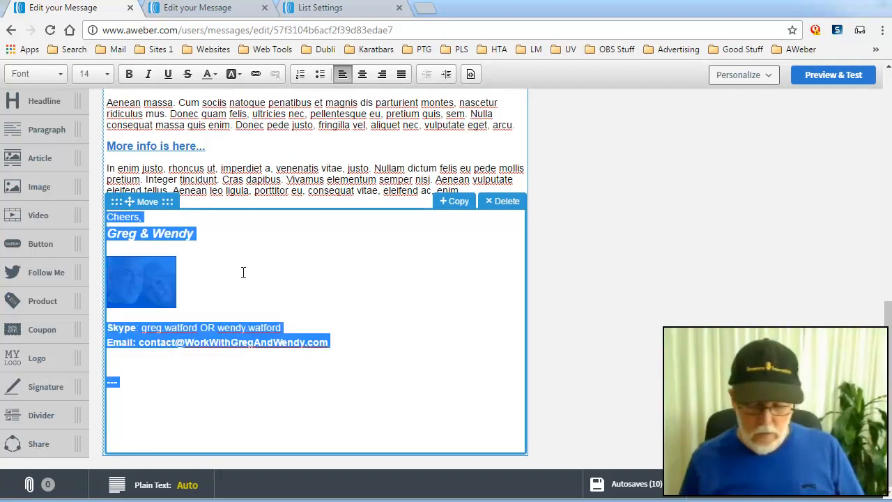
pyautogui.press('Delete')
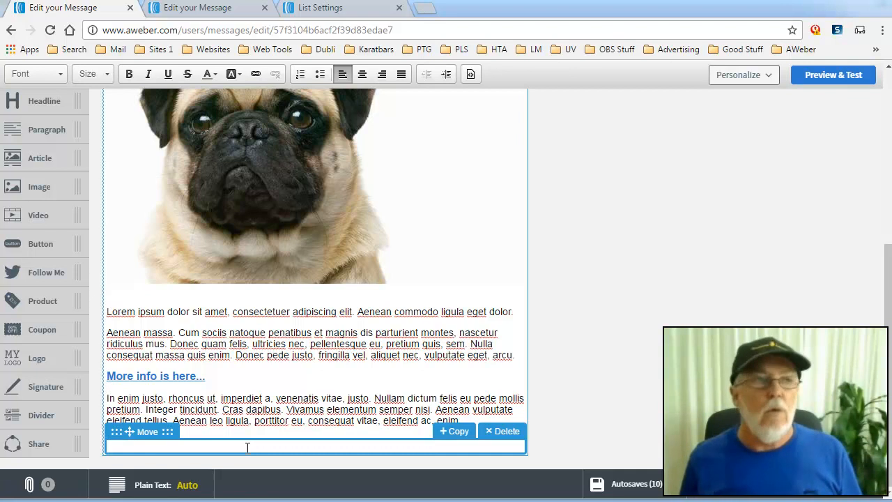
pyautogui.click(470, 74)
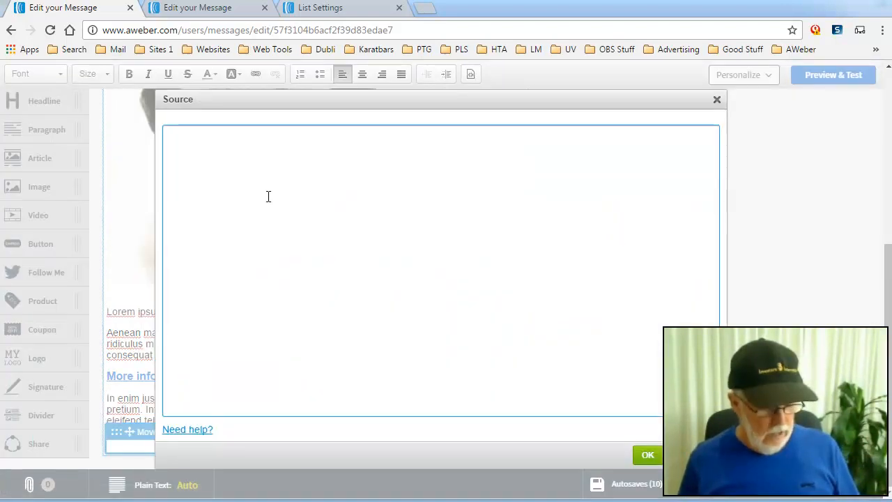
pyautogui.hotkey('ctrl', 'v')
pyautogui.click(651, 460)
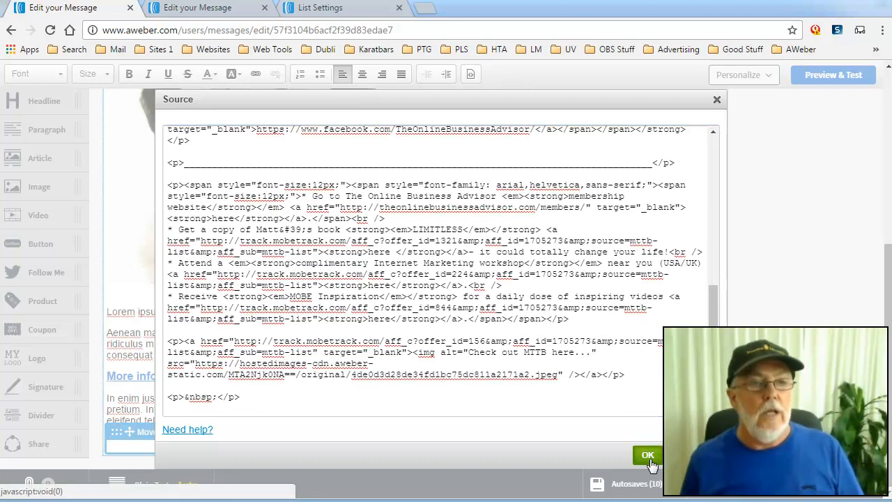
# - Examine the inserted team signature in the message, from the sign-off and photo down to the links and logo banner
pyautogui.scroll(-4, 316, 279)
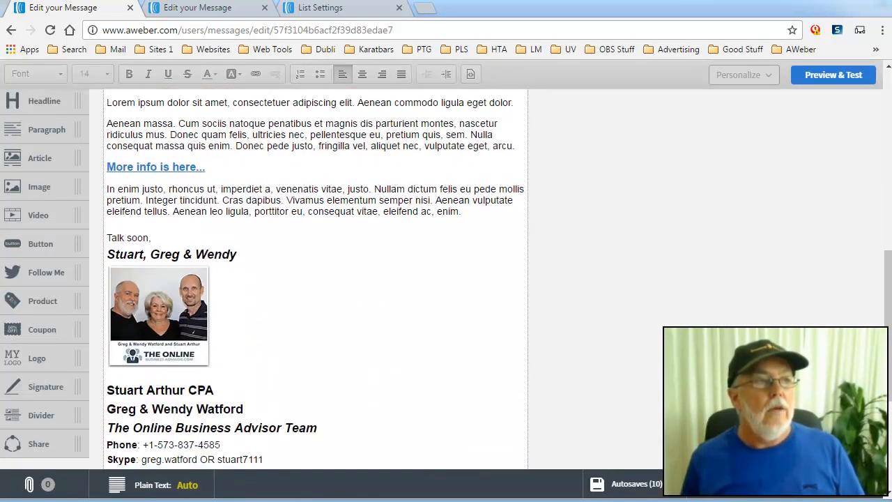
pyautogui.scroll(-1, 315, 279)
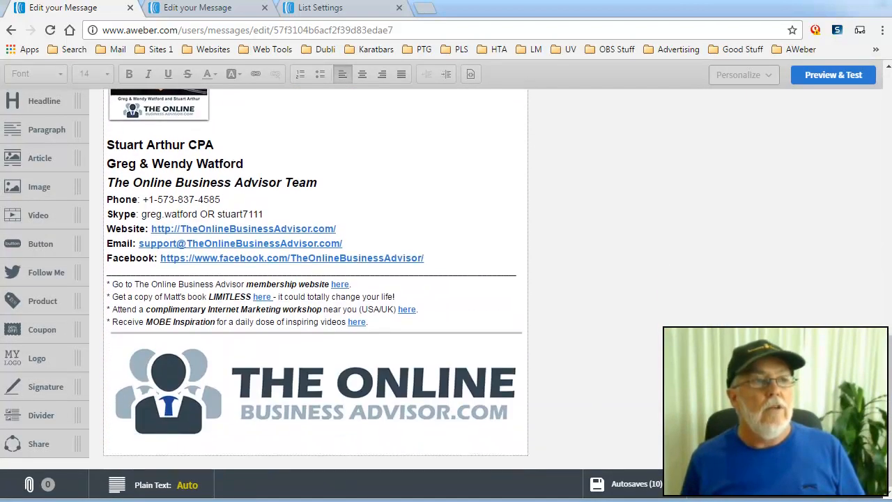
pyautogui.scroll(4, 315, 279)
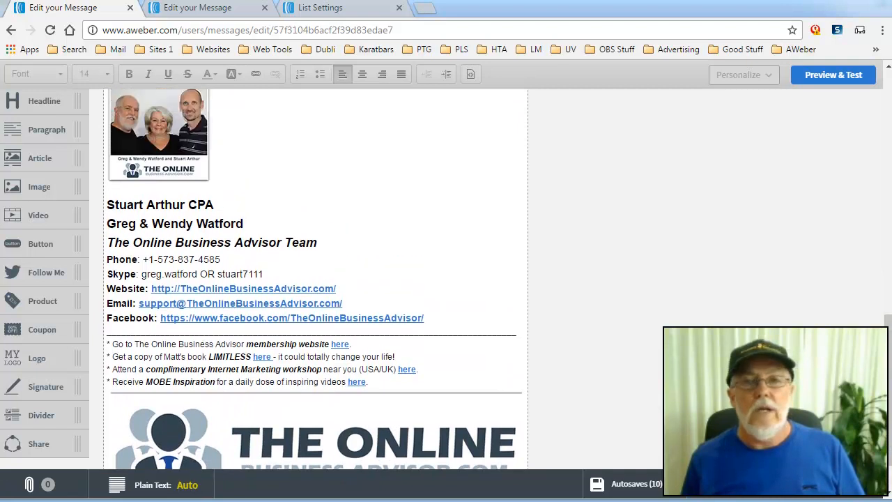
pyautogui.scroll(1, 316, 279)
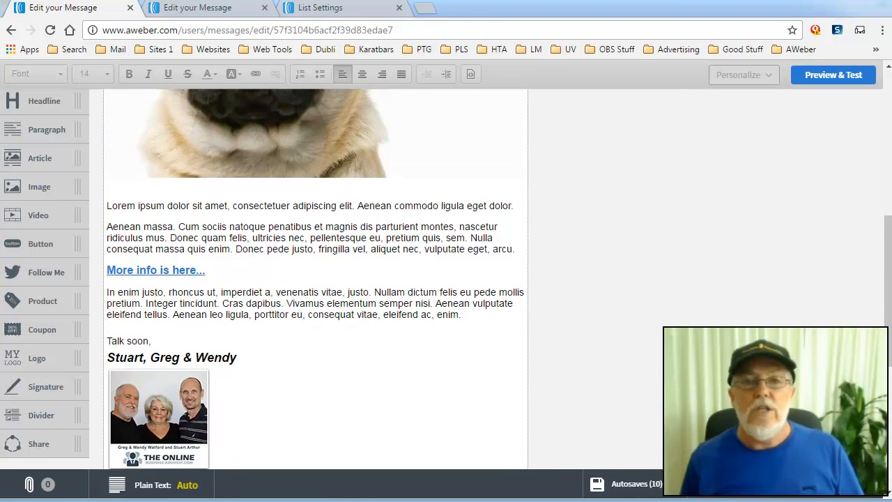
pyautogui.scroll(1, 316, 279)
pyautogui.scroll(-4, 316, 279)
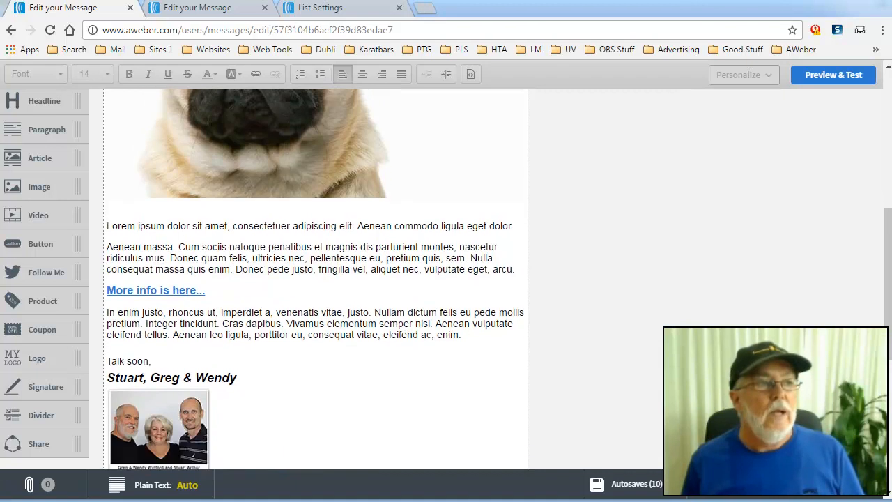
pyautogui.scroll(1, 315, 279)
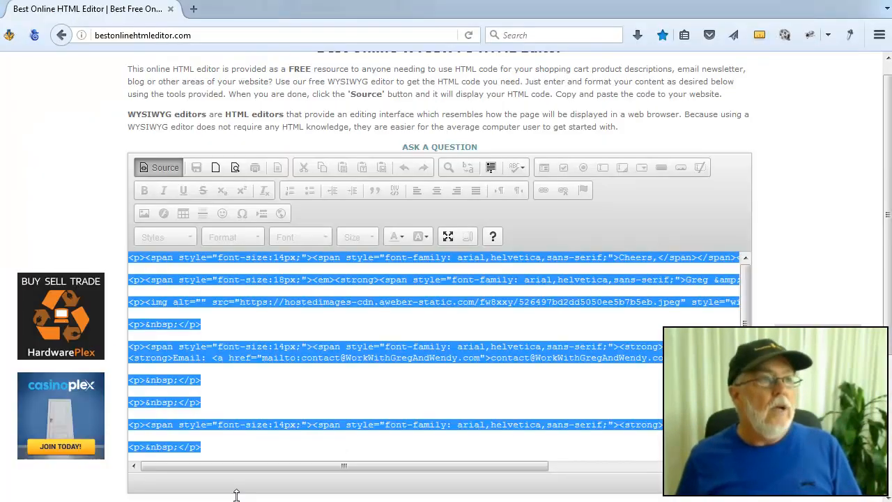
# - Display the signature in the online HTML editor as formatted content and return it to source view
pyautogui.click(455, 413)
pyautogui.click(161, 167)
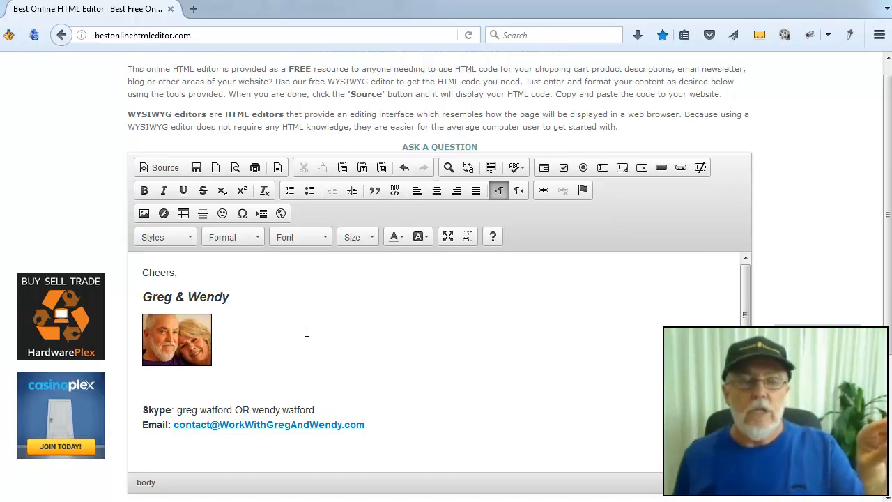
pyautogui.click(163, 172)
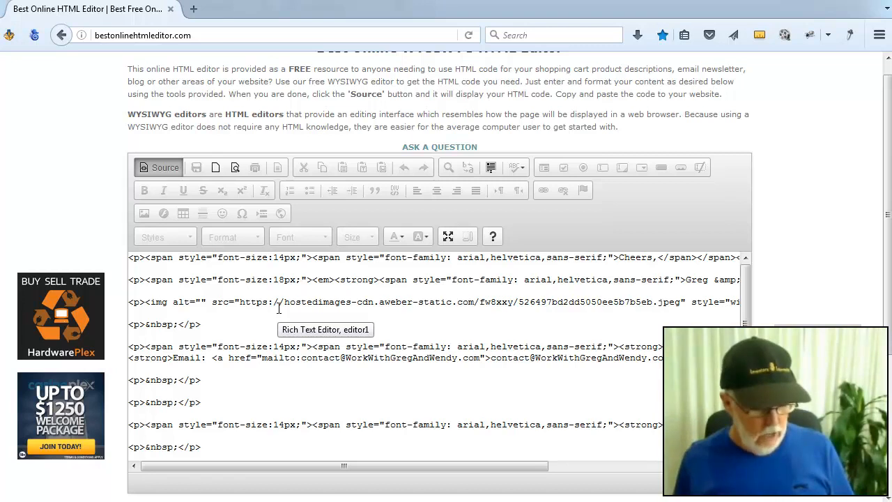
# - Select all of the signature's source code in the online HTML editor and switch back to the AWeber message
pyautogui.hotkey('ctrl', 'a')
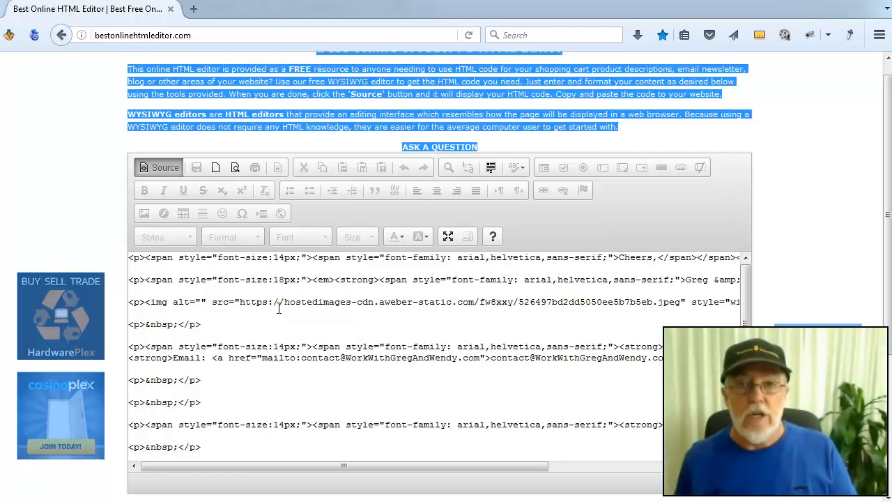
pyautogui.click(345, 312)
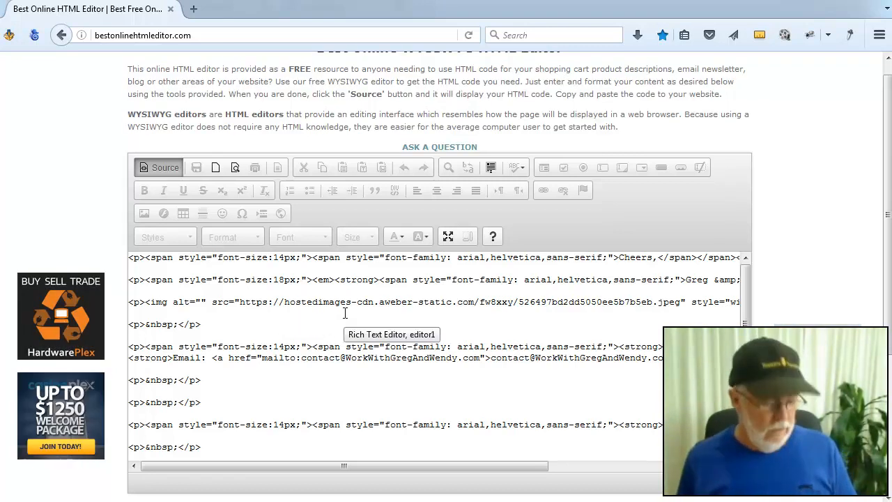
pyautogui.hotkey('ctrl', 'a')
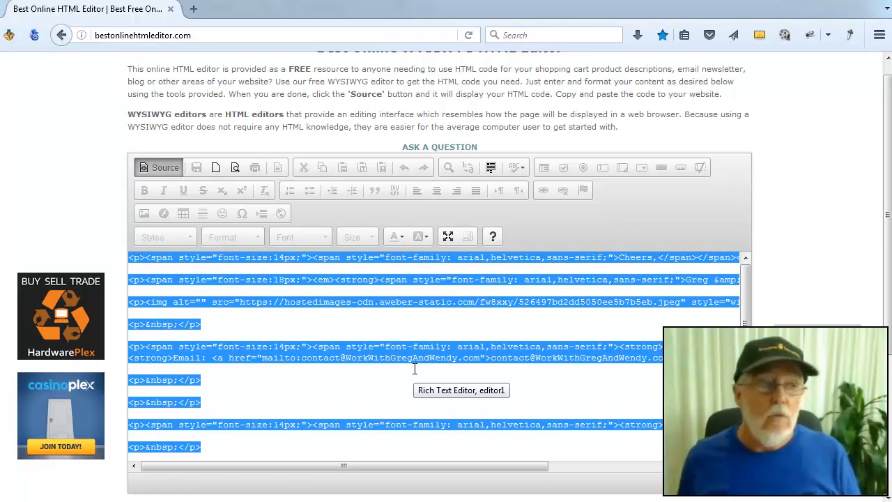
pyautogui.hotkey('alt', 'Tab')
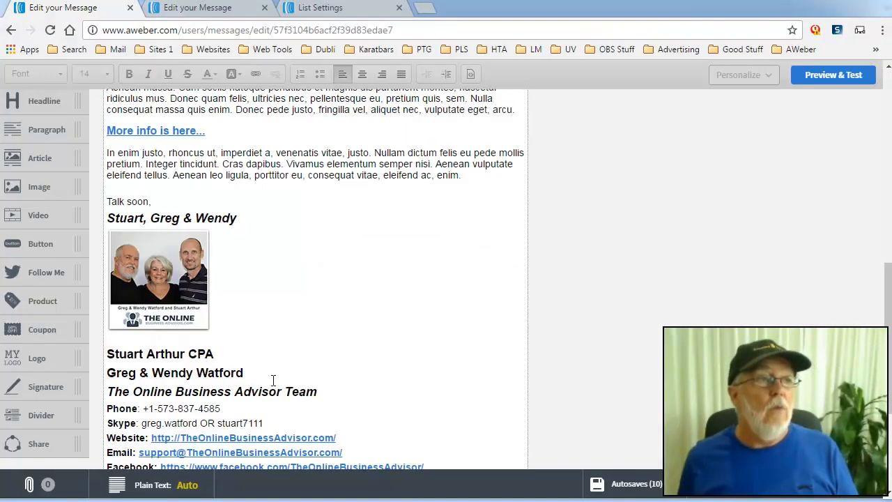
# - Inspect the source code of the team signature block in the message, accept it and return to the block
pyautogui.scroll(3, 351, 316)
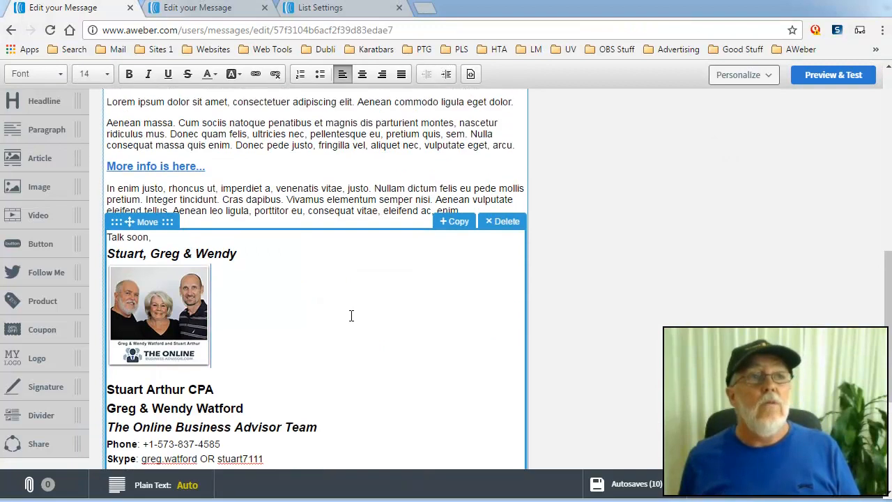
pyautogui.scroll(-2, 351, 316)
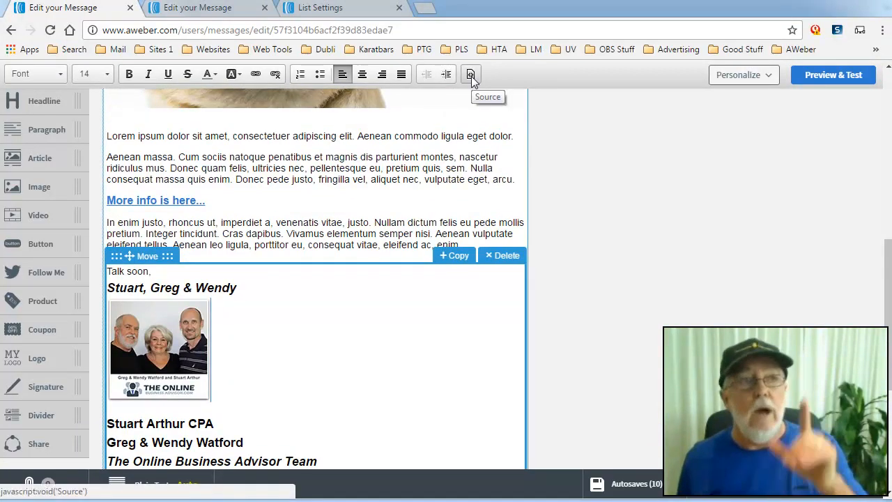
pyautogui.click(471, 74)
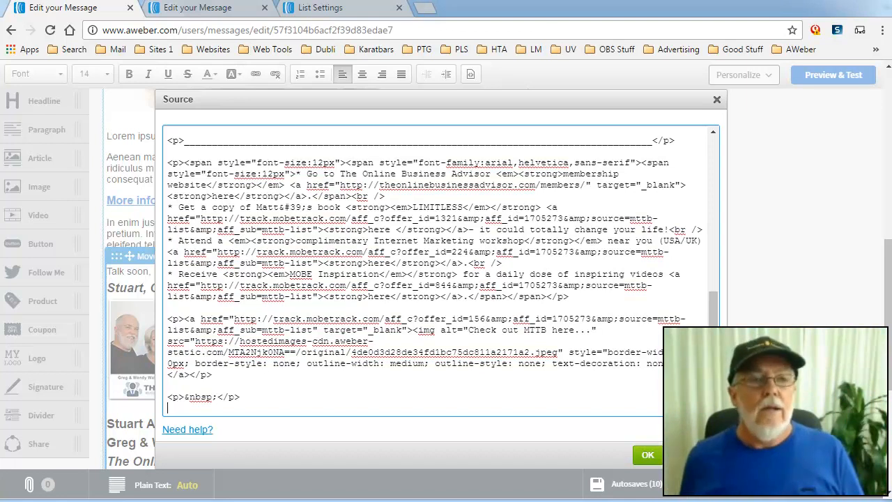
pyautogui.click(647, 455)
pyautogui.scroll(-1, 315, 279)
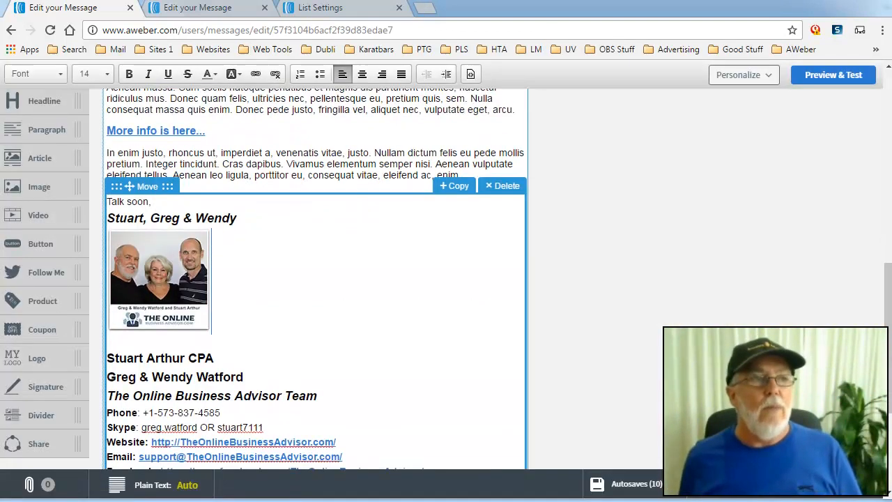